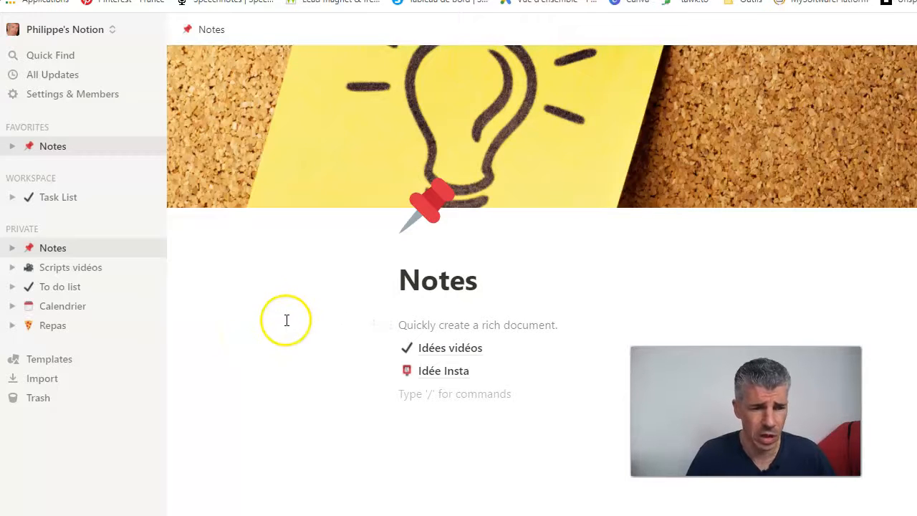
# Create a new page from the Task List template in the Personal template category.
pyautogui.click(54, 362)
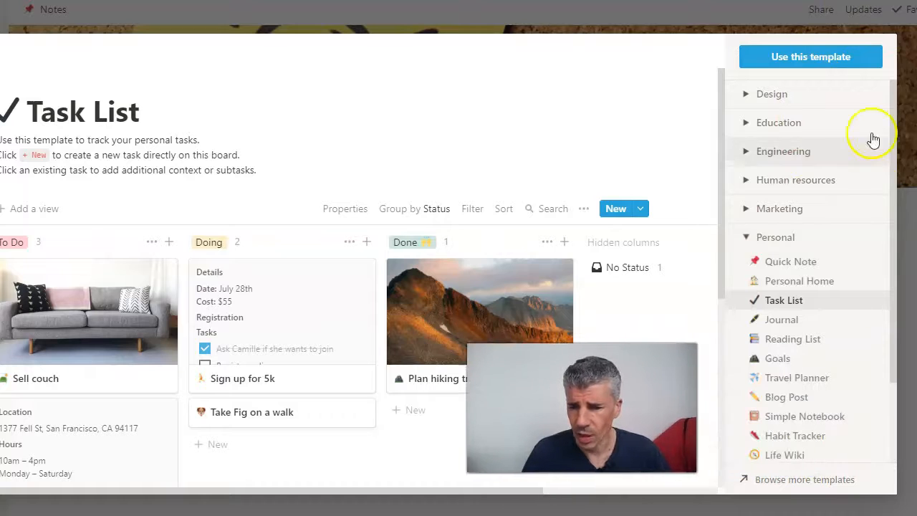
pyautogui.click(781, 304)
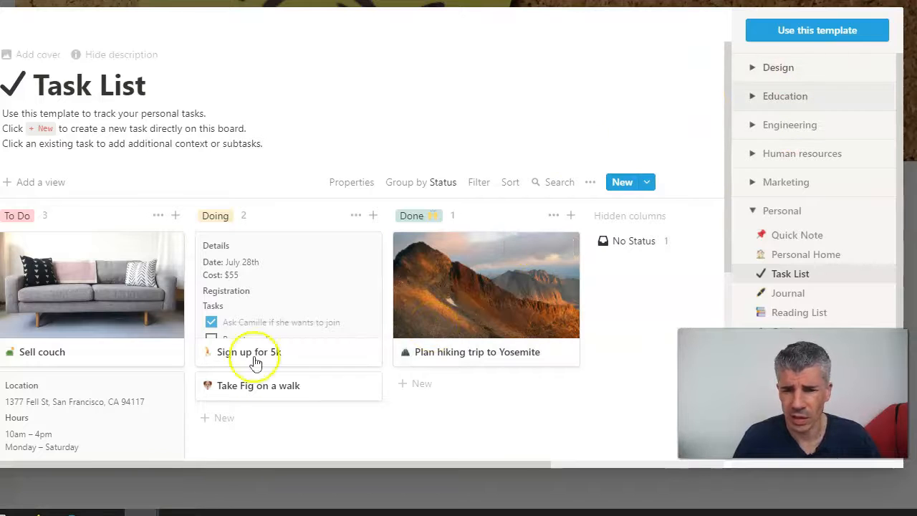
pyautogui.click(830, 33)
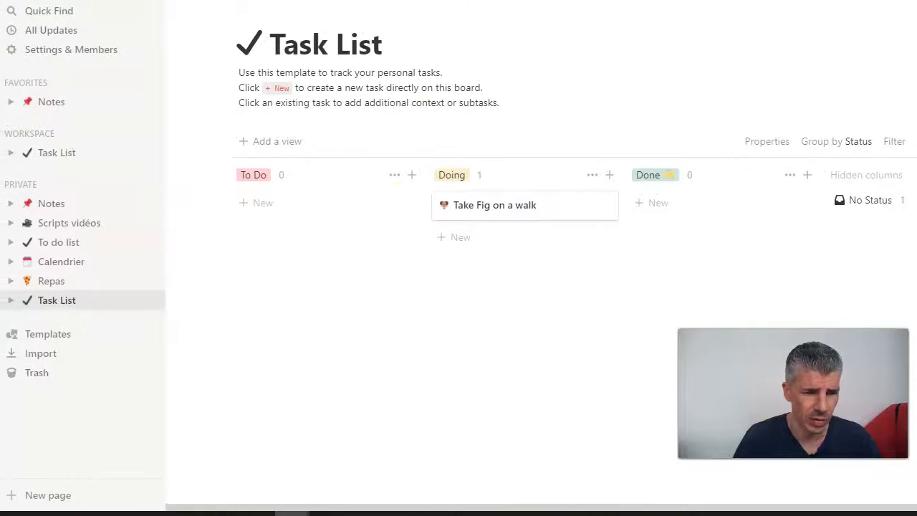
# Rename the new Task List page as "Ma list to do".
pyautogui.click(347, 44)
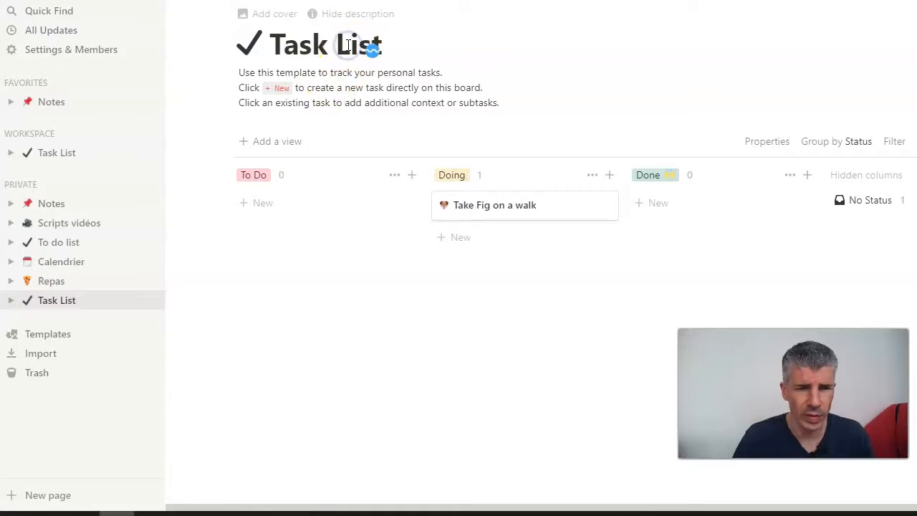
pyautogui.doubleClick(348, 45)
pyautogui.click(375, 45)
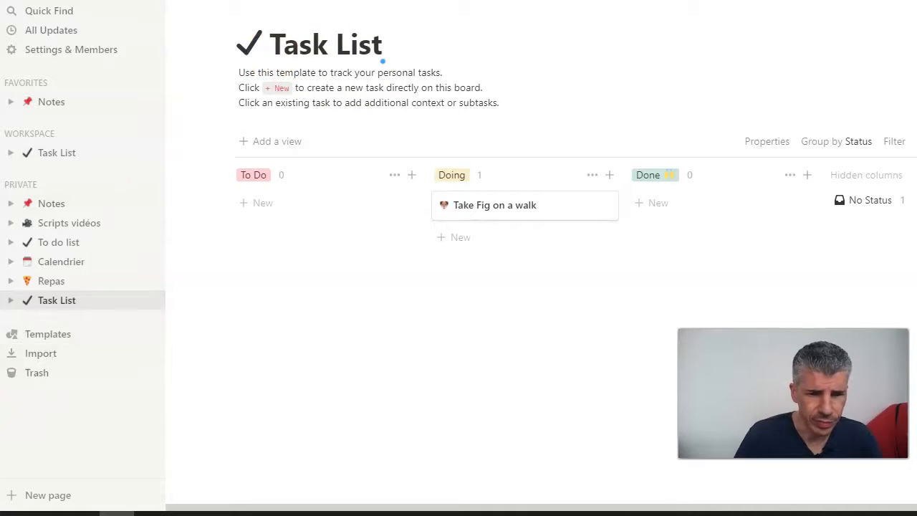
pyautogui.click(330, 47)
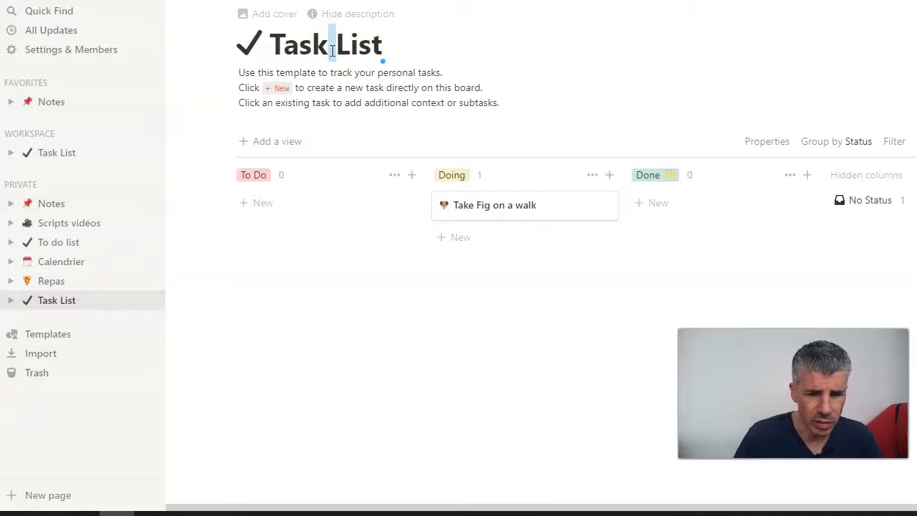
pyautogui.press('BackSpace')
pyautogui.press('BackSpace')
pyautogui.press('BackSpace')
pyautogui.press('BackSpace')
pyautogui.press('Right')
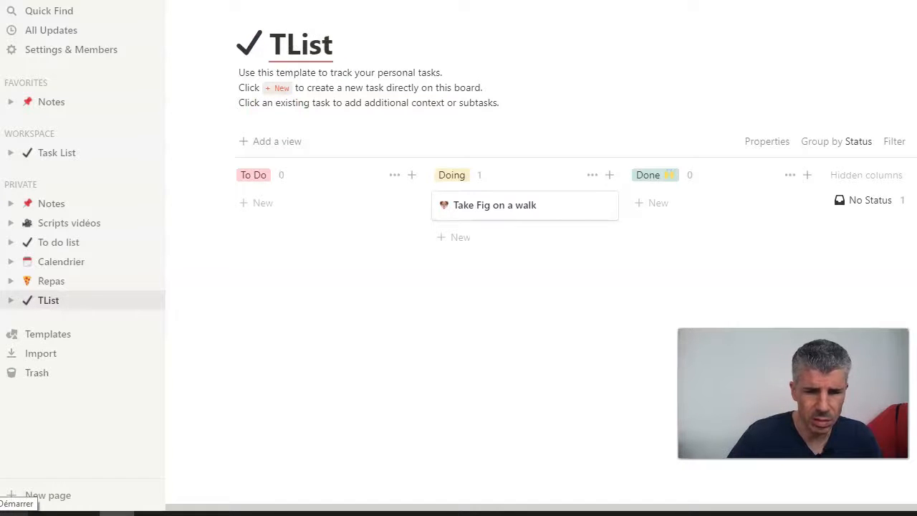
pyautogui.press('BackSpace')
pyautogui.press('BackSpace')
pyautogui.write('Mal')
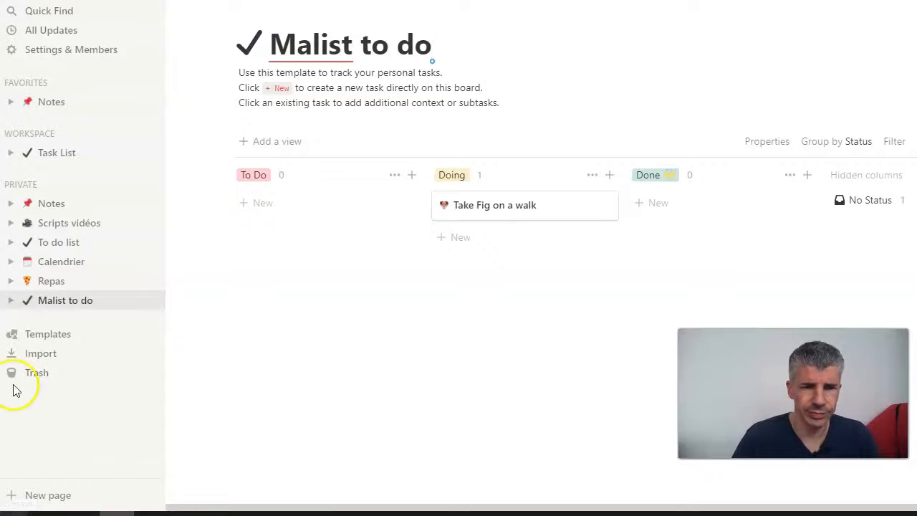
pyautogui.click(312, 43)
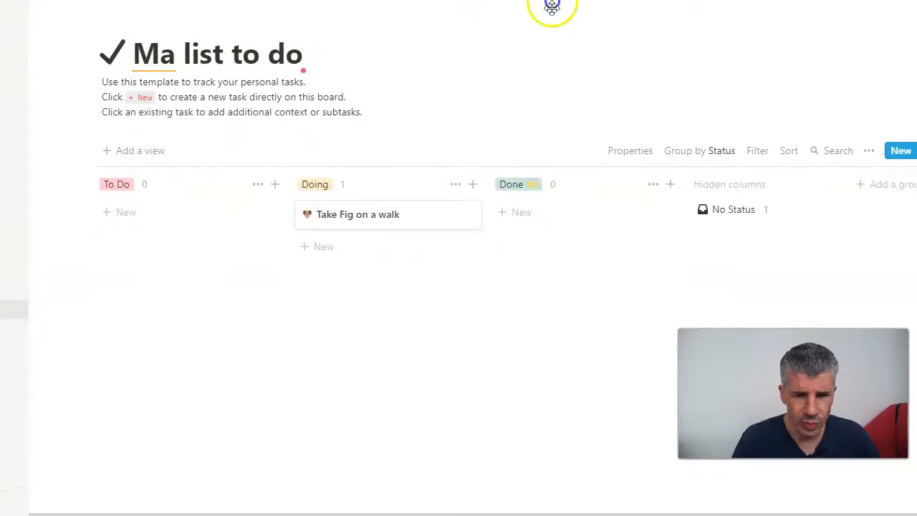
# Delete the sample card "Take Fig on a walk" from the Doing column.
pyautogui.click(431, 195)
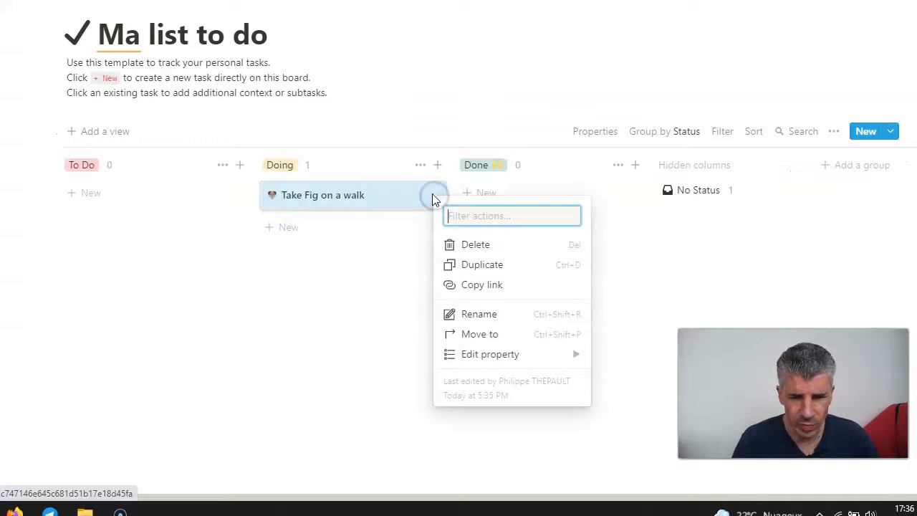
pyautogui.click(203, 371)
pyautogui.click(431, 198)
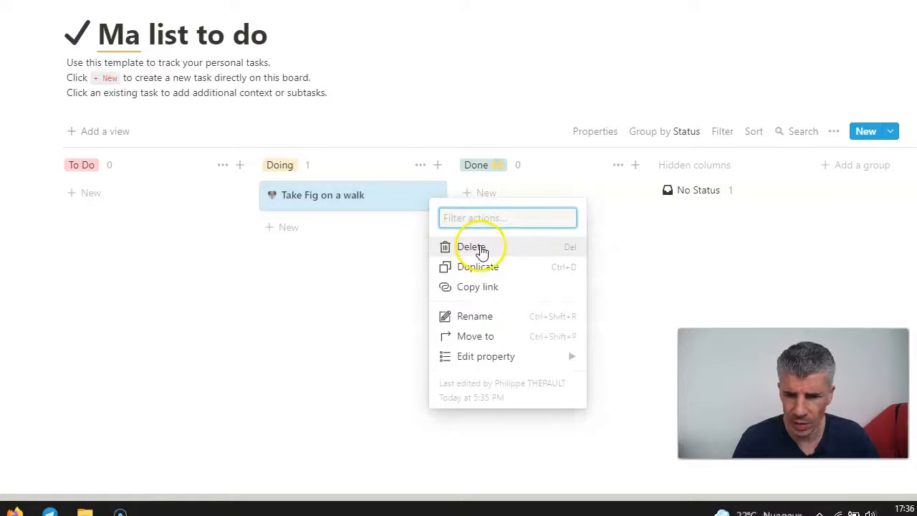
pyautogui.click(481, 249)
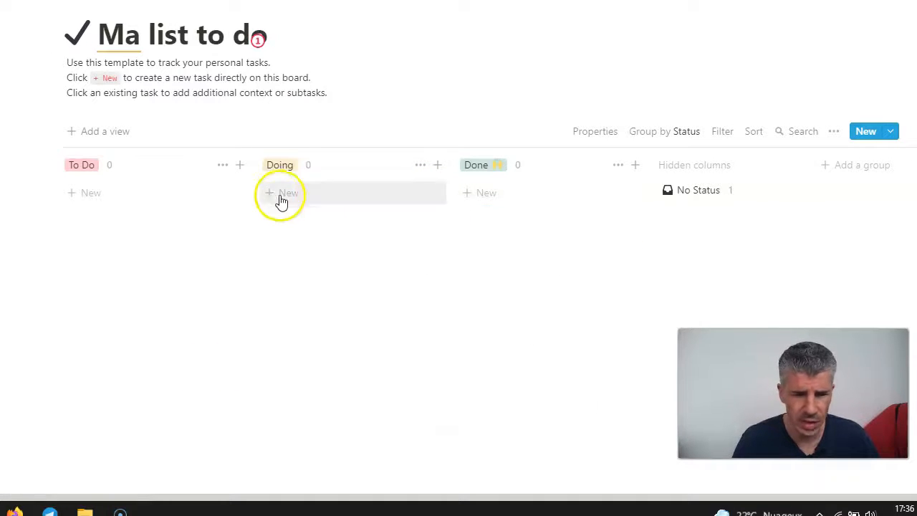
# Rename the board's To Do, Doing and Done columns as "À faire", "En cours" and "Fait".
pyautogui.click(85, 167)
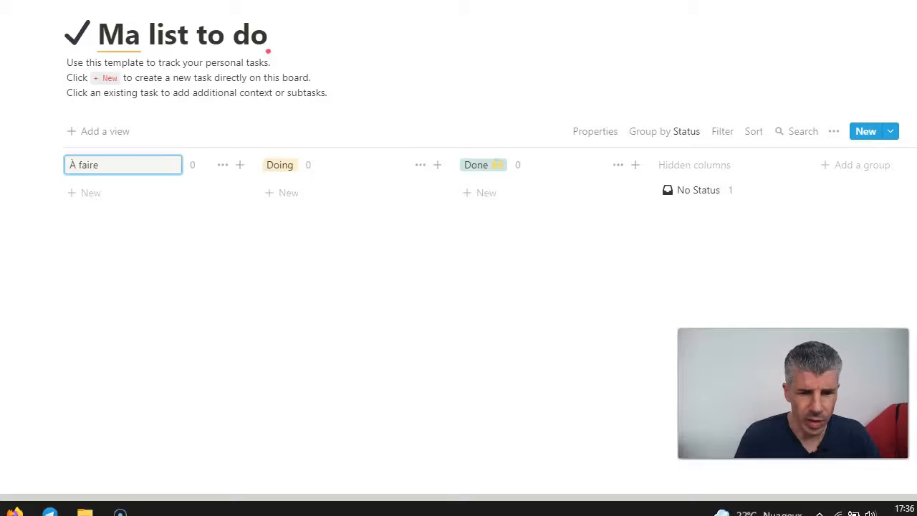
pyautogui.click(296, 167)
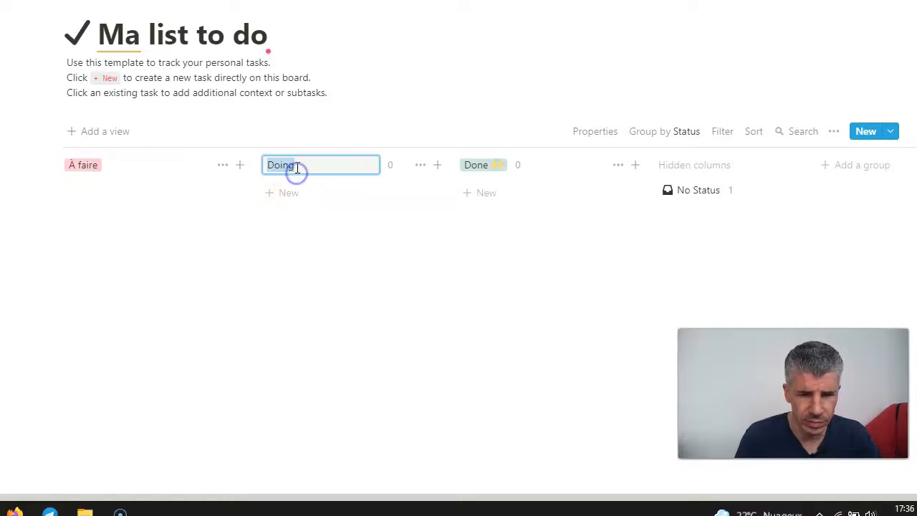
pyautogui.moveTo(306, 168); pyautogui.dragTo(255, 167)
pyautogui.write('En cours')
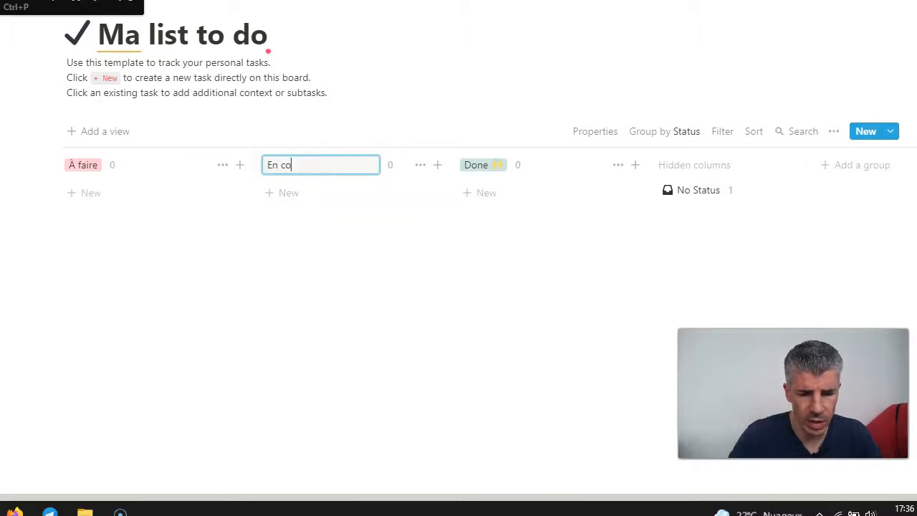
pyautogui.click(488, 166)
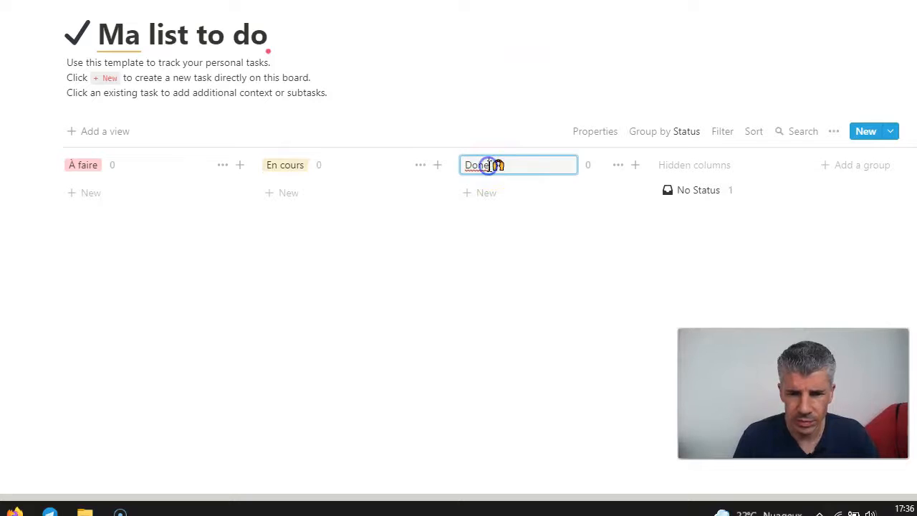
pyautogui.moveTo(516, 164); pyautogui.dragTo(453, 166)
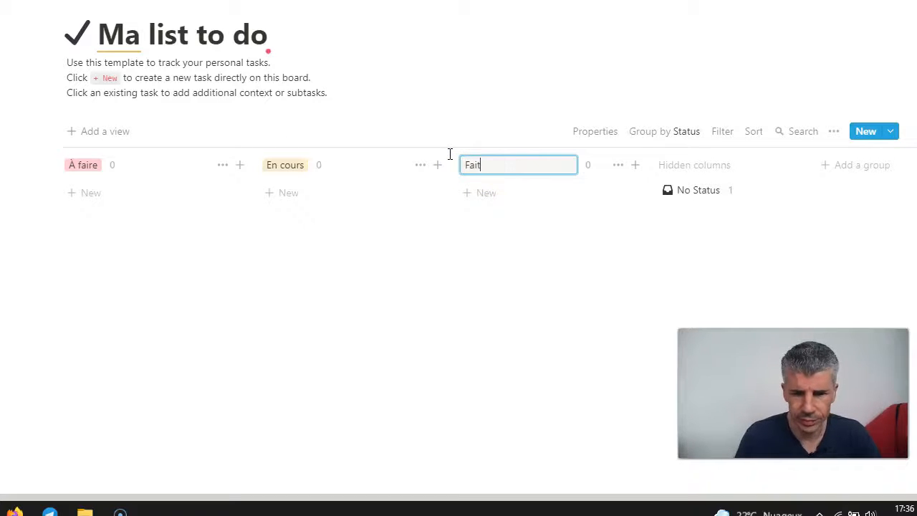
pyautogui.click(698, 160)
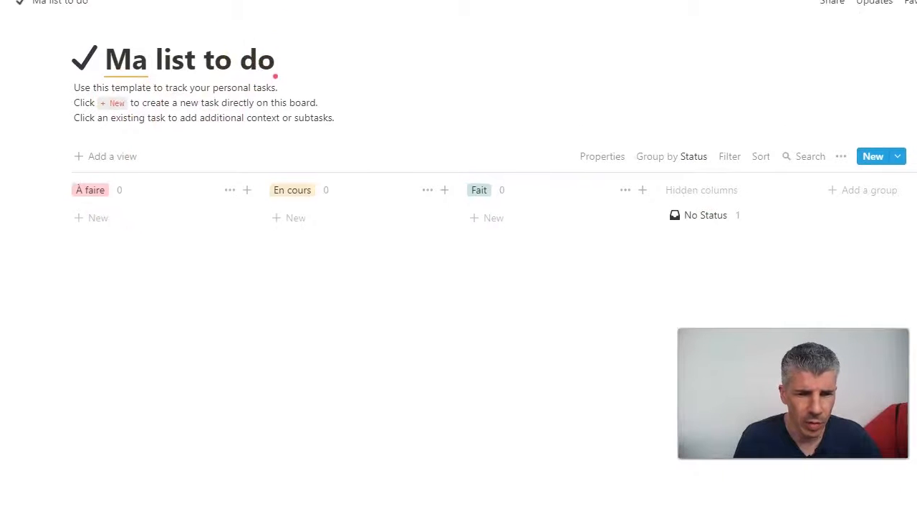
# Add a page cover and set it to the yellow sticky notes photo from an Unsplash search for "to do list".
pyautogui.moveTo(237, 137)
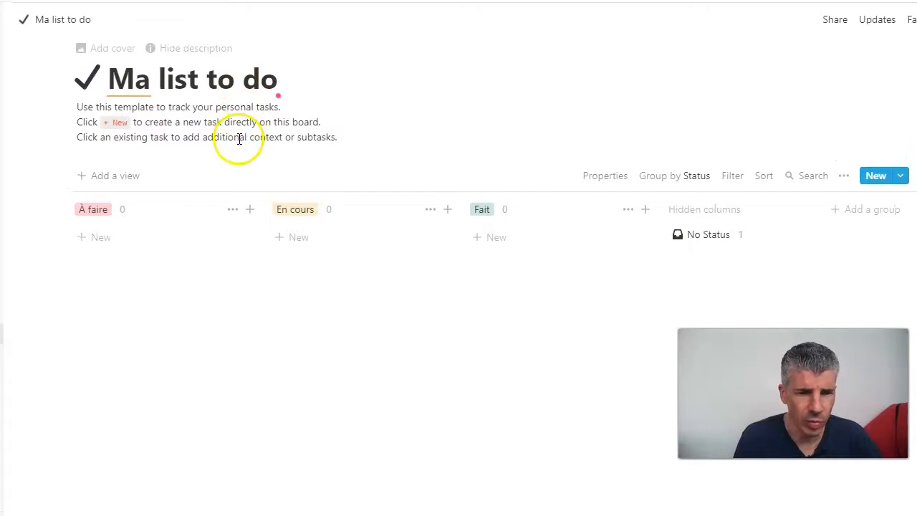
pyautogui.click(102, 50)
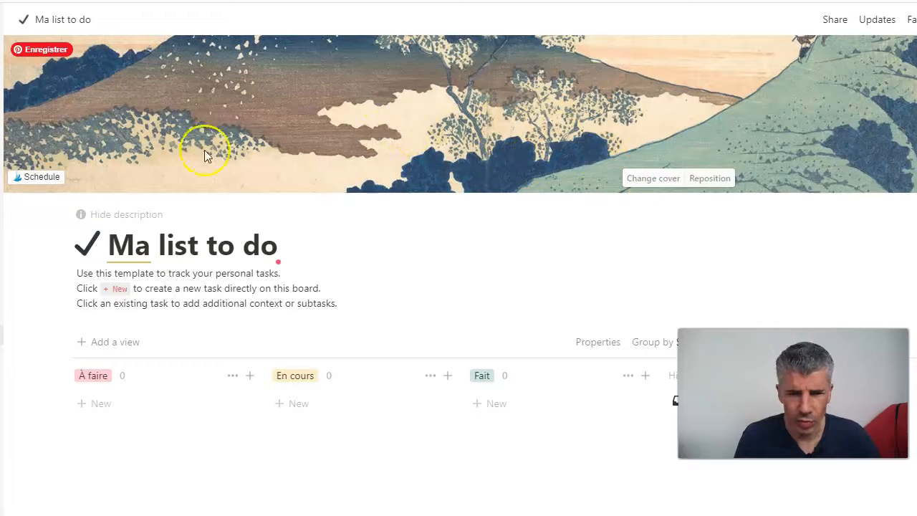
pyautogui.click(650, 180)
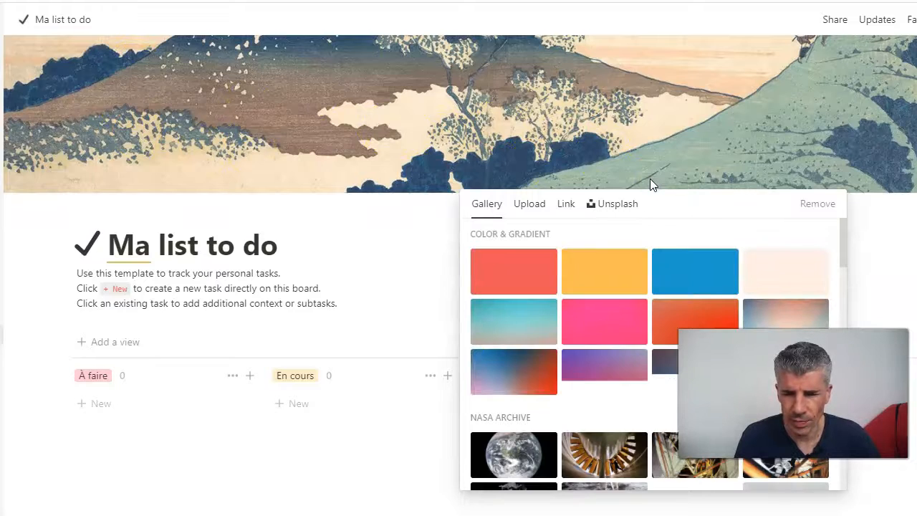
pyautogui.click(628, 212)
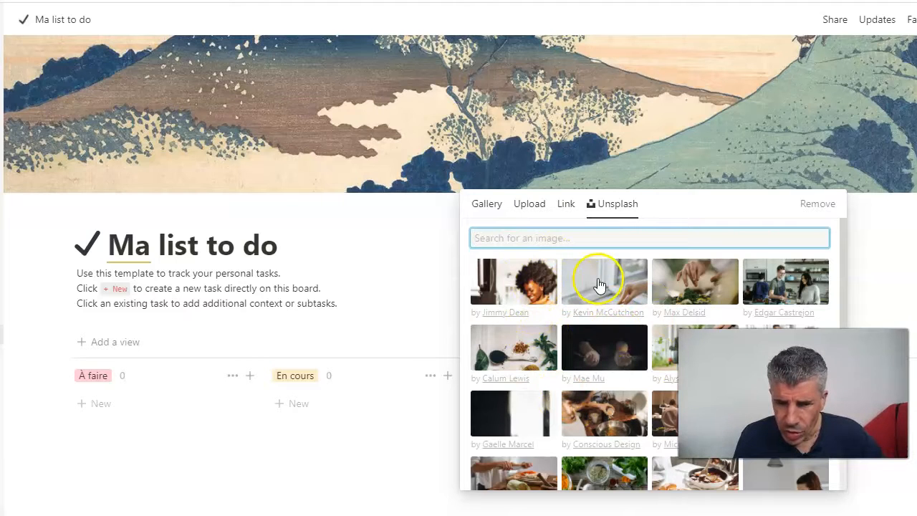
pyautogui.click(578, 238)
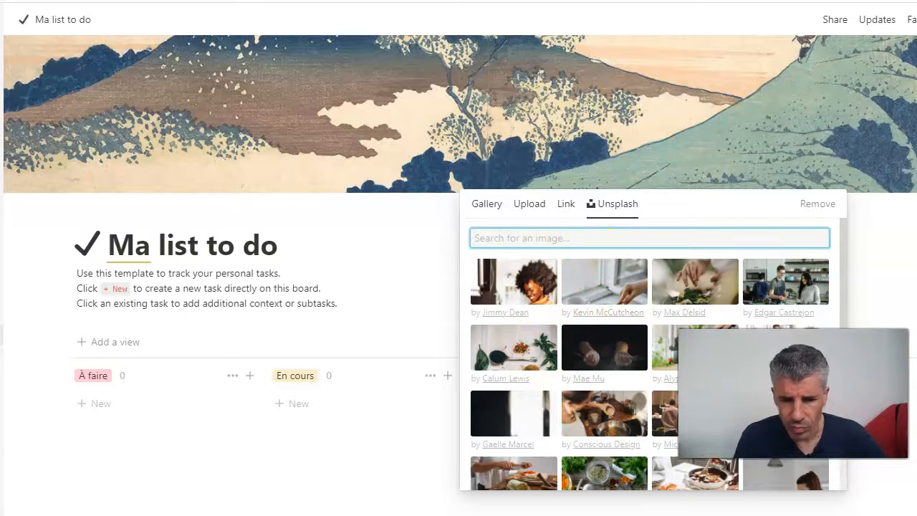
pyautogui.write('to do list')
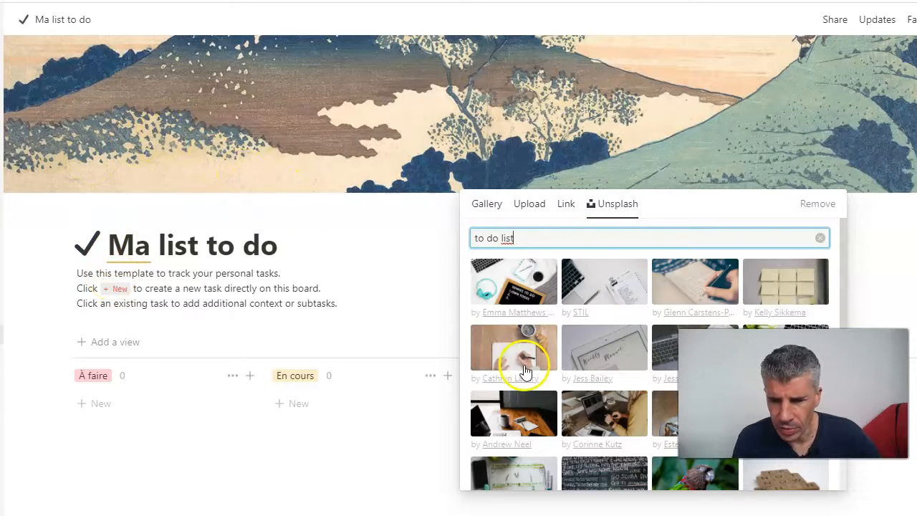
pyautogui.click(780, 289)
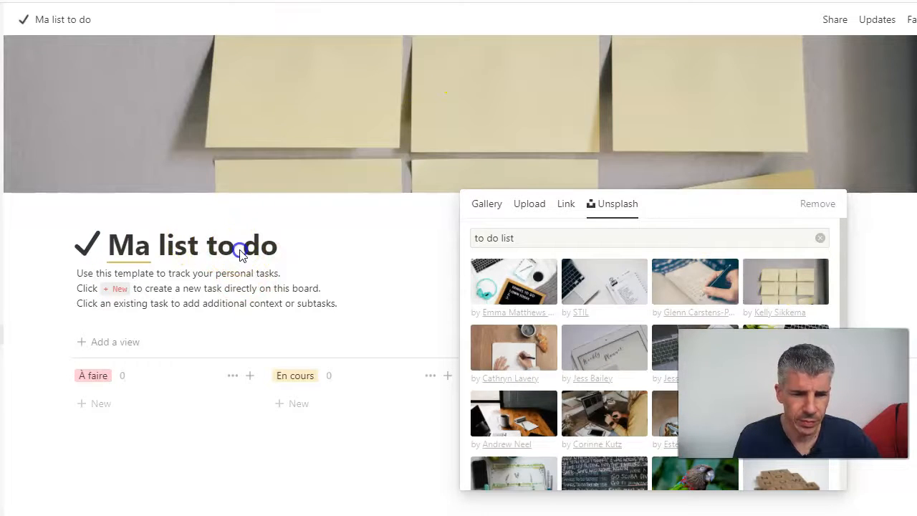
pyautogui.click(240, 252)
# Reword the page title to read "Ma to do list".
pyautogui.click(163, 245)
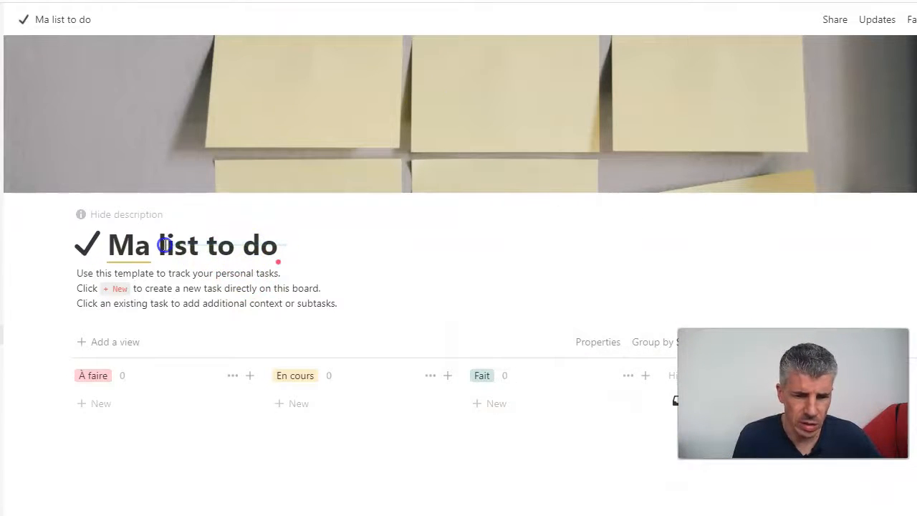
pyautogui.click(278, 245)
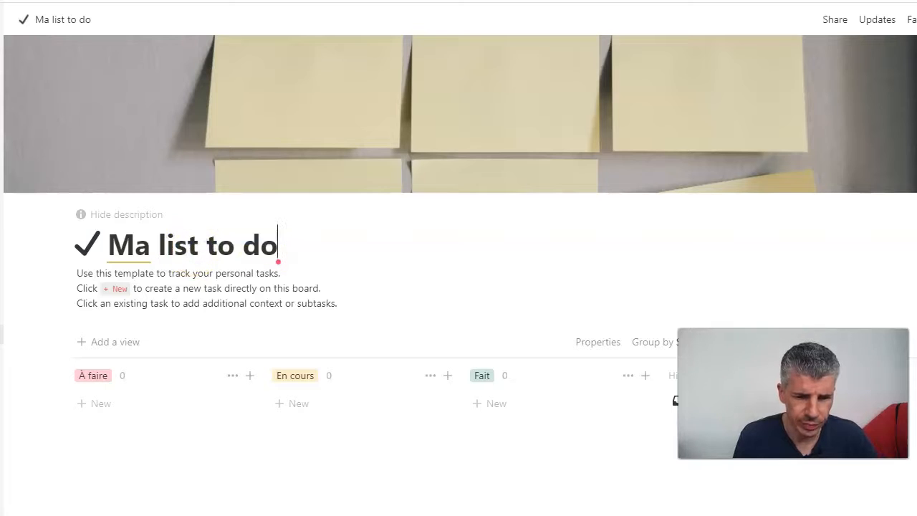
pyautogui.press('BackSpace')
pyautogui.press('BackSpace')
pyautogui.press('BackSpace')
pyautogui.press('BackSpace')
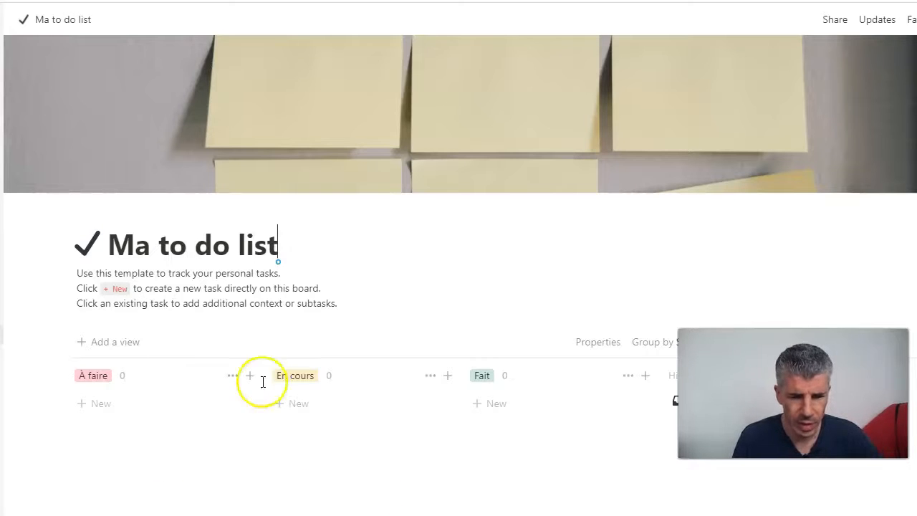
pyautogui.click(598, 275)
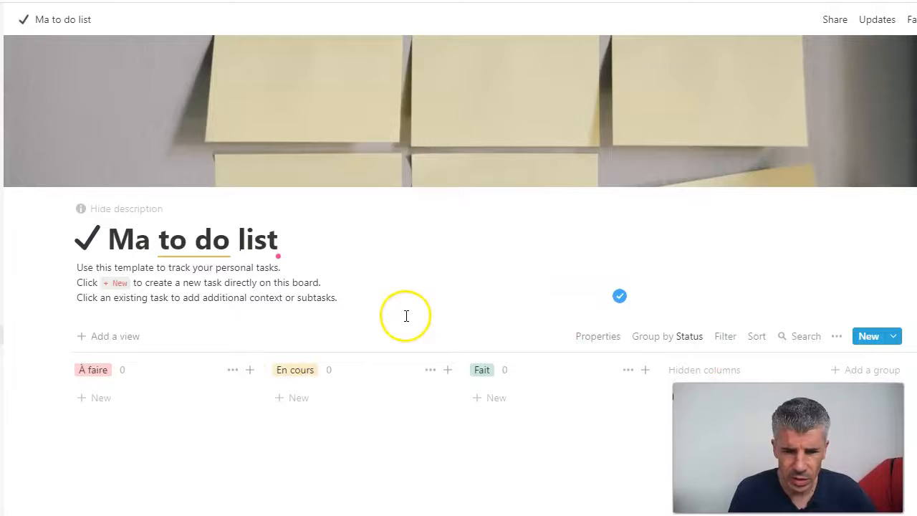
# Add a task card titled "Ecrire scripts vidéos" to the À faire column.
pyautogui.click(101, 399)
pyautogui.click(111, 402)
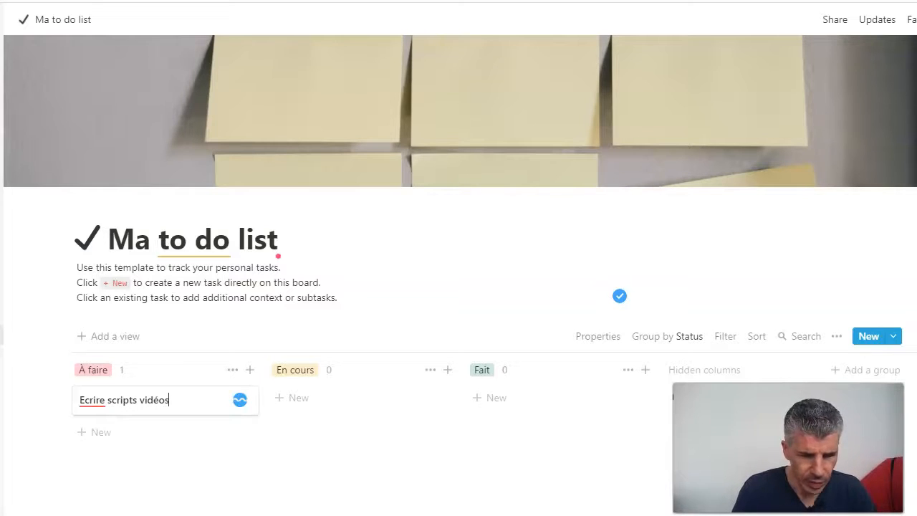
pyautogui.click(96, 444)
pyautogui.click(105, 432)
pyautogui.click(92, 406)
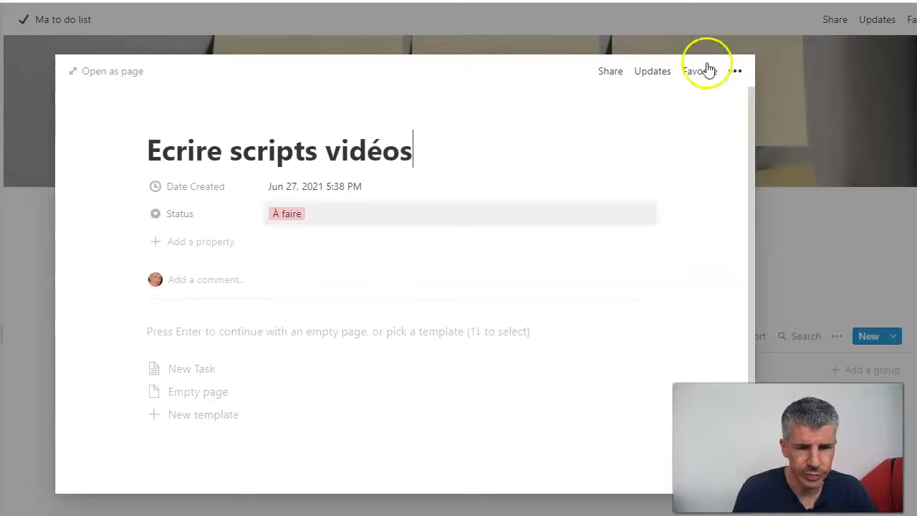
pyautogui.click(854, 226)
# Add a second task card titled "Créer publications FB" to the À faire column.
pyautogui.click(96, 434)
pyautogui.click(736, 267)
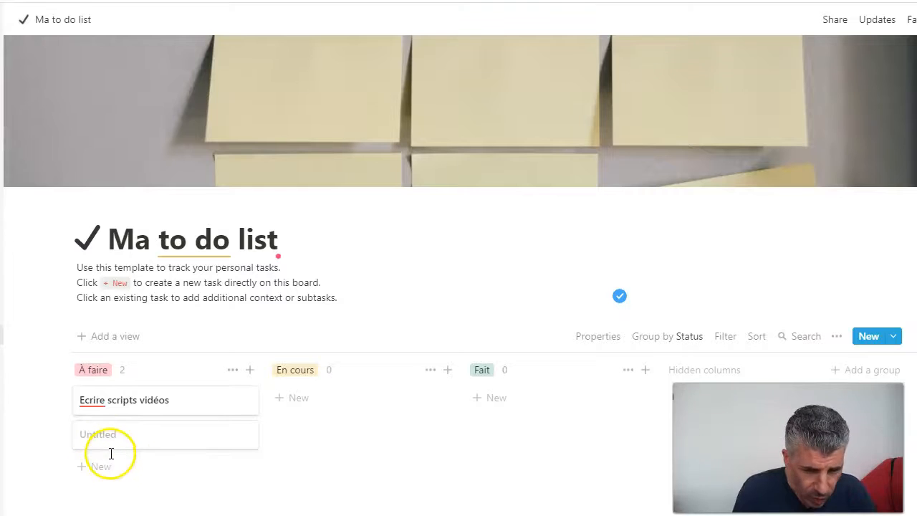
pyautogui.click(107, 435)
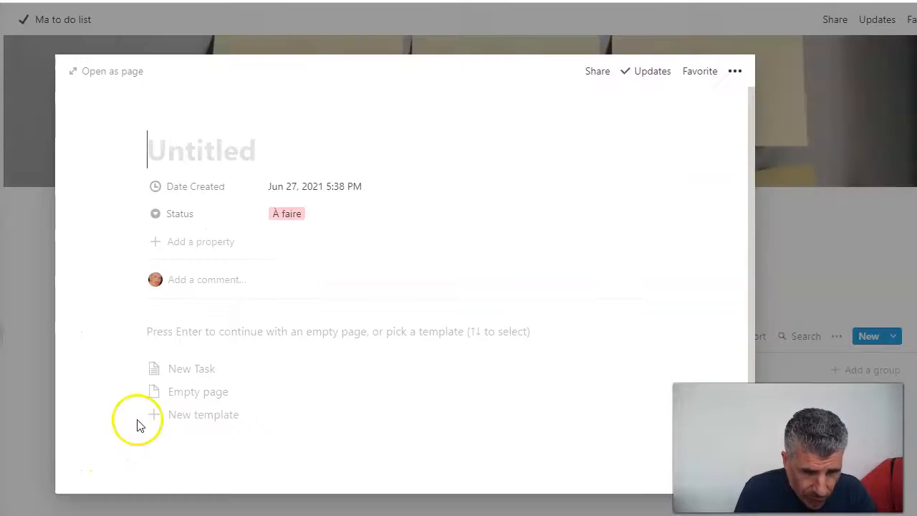
pyautogui.click(836, 239)
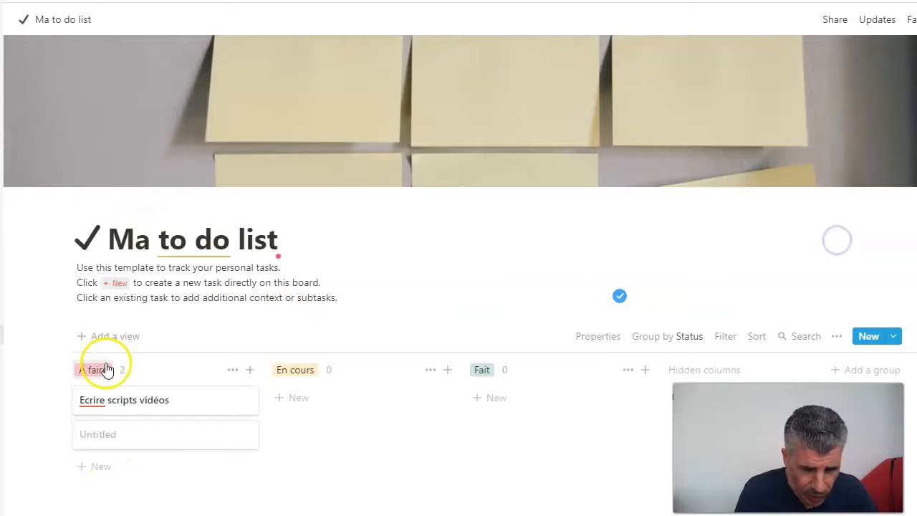
pyautogui.click(118, 436)
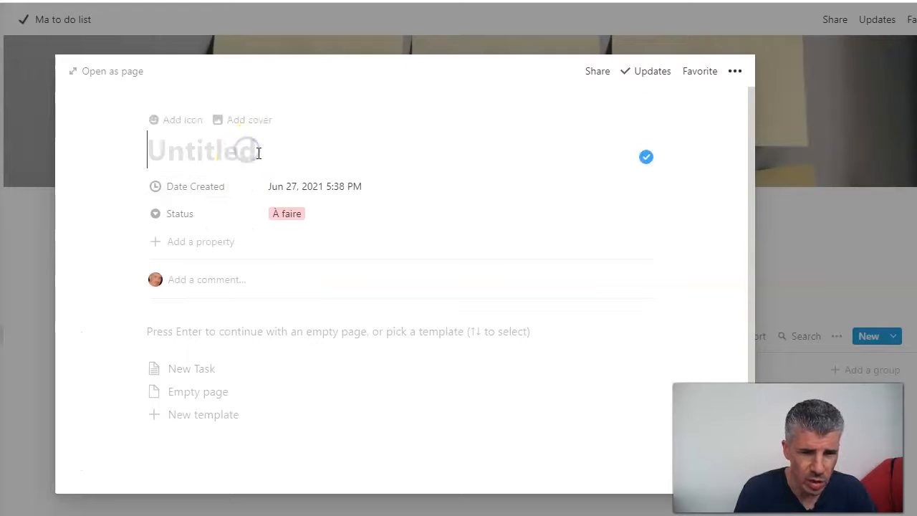
pyautogui.click(151, 156)
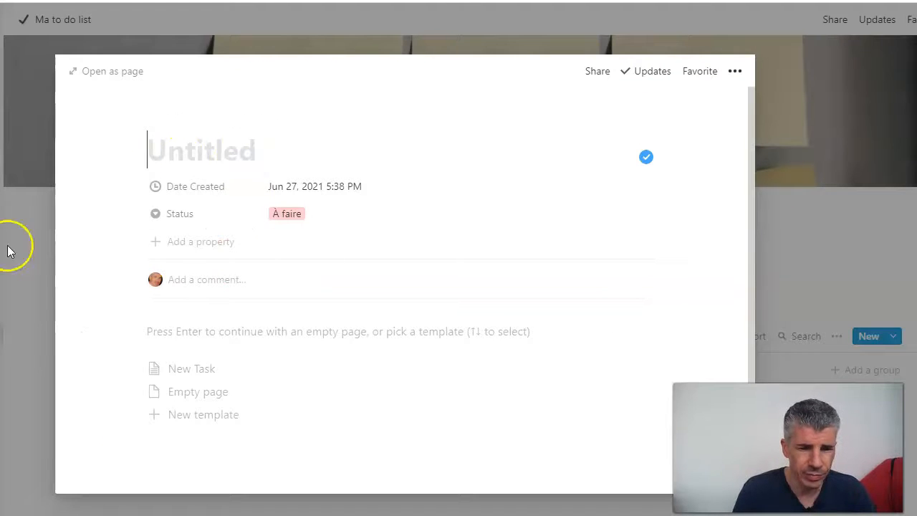
pyautogui.write('C')
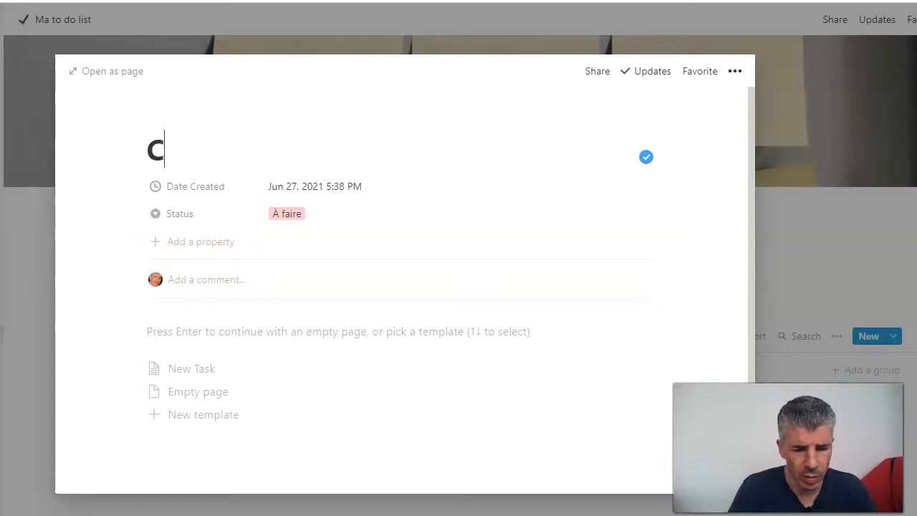
pyautogui.write('réer pu')
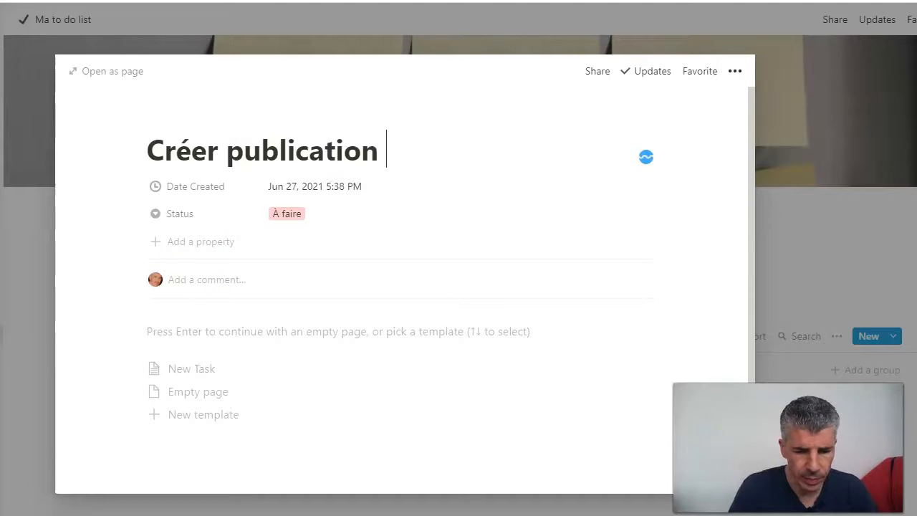
pyautogui.write('blications FB')
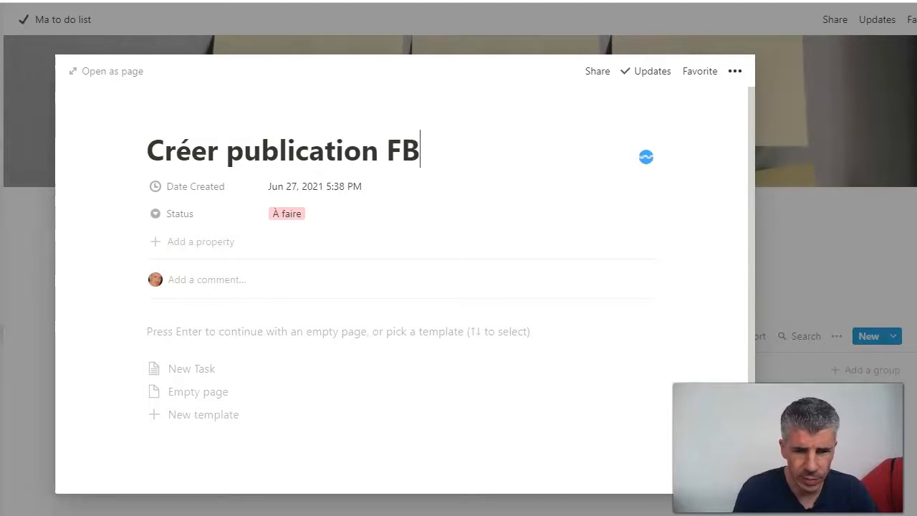
pyautogui.click(376, 156)
pyautogui.write('s')
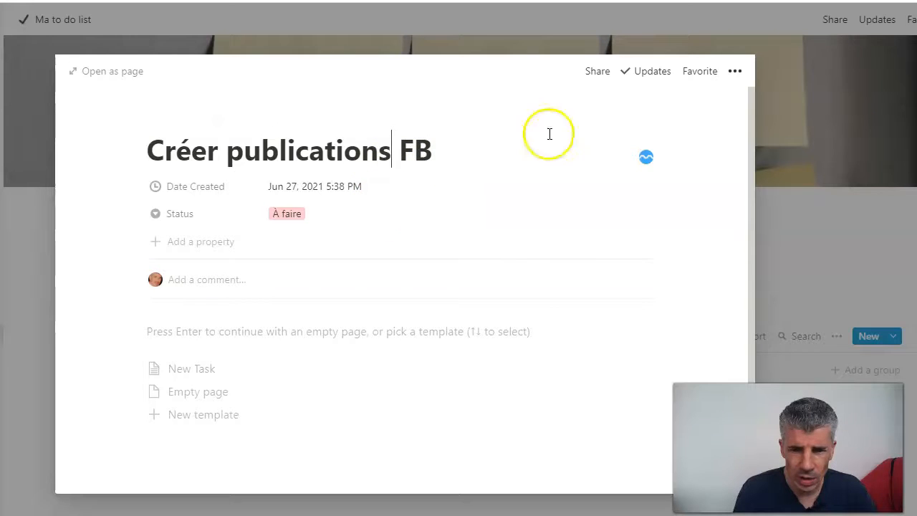
pyautogui.click(816, 241)
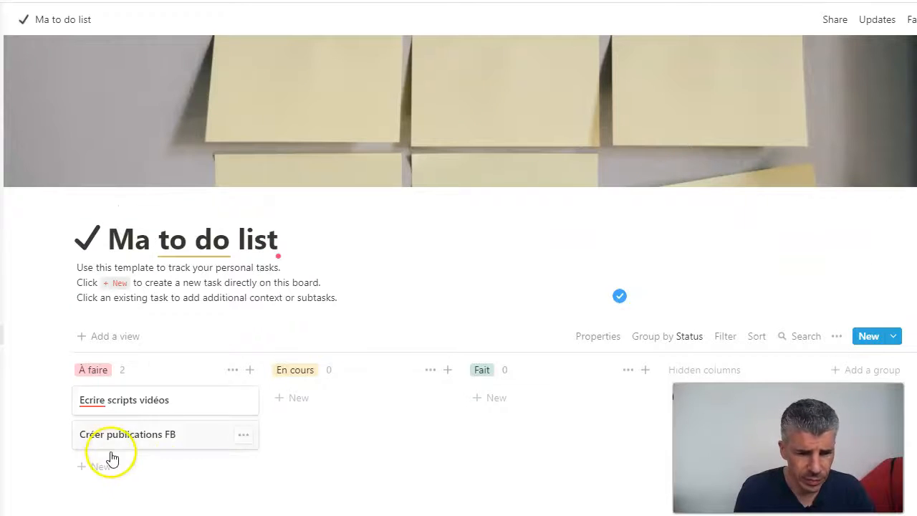
# Add two more task cards to the À faire column, titled "Créer posts Insta" and "Ecrire article blog".
pyautogui.click(82, 467)
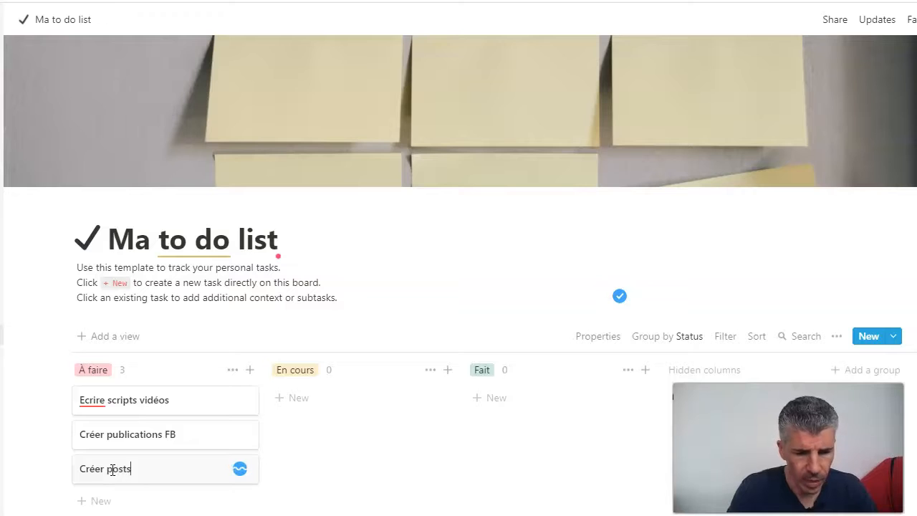
pyautogui.write('Créer posts Insta')
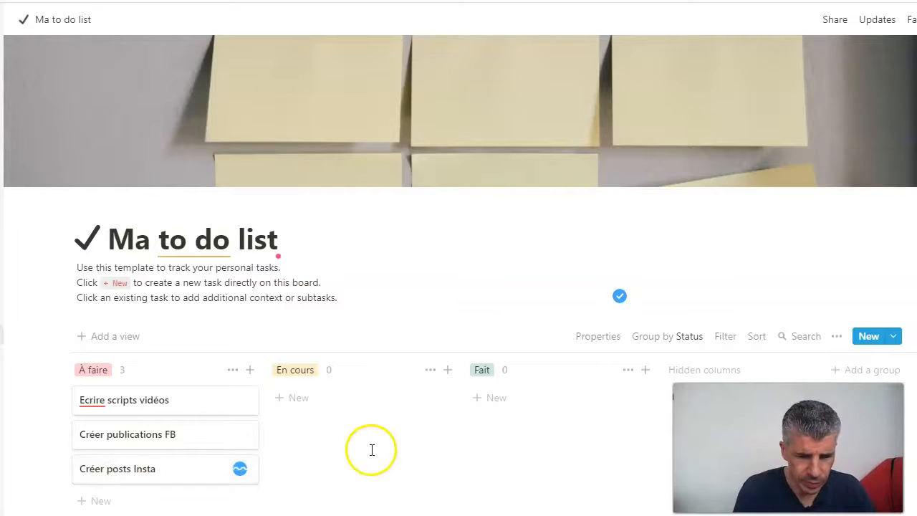
pyautogui.click(368, 447)
pyautogui.scroll(-2, 368, 446)
pyautogui.click(85, 405)
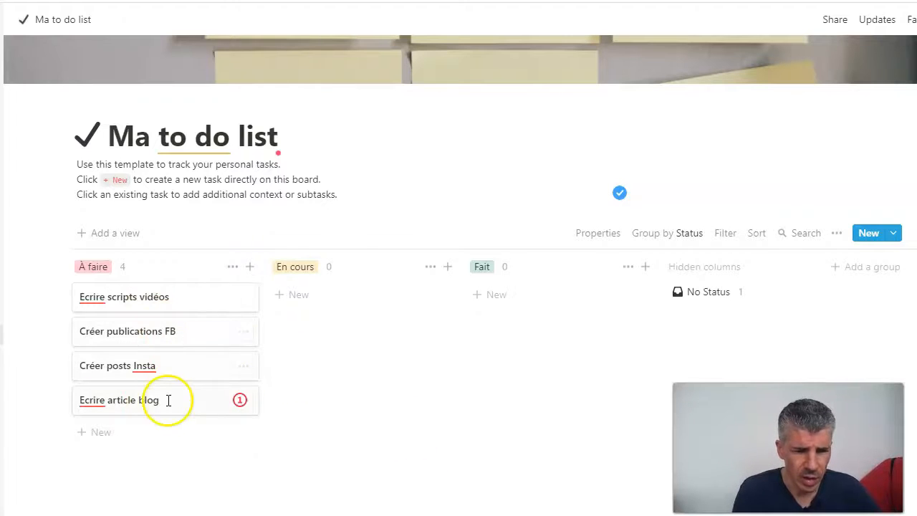
# Open the "Ecrire scripts vidéos" card and add a property of type Date.
pyautogui.click(128, 300)
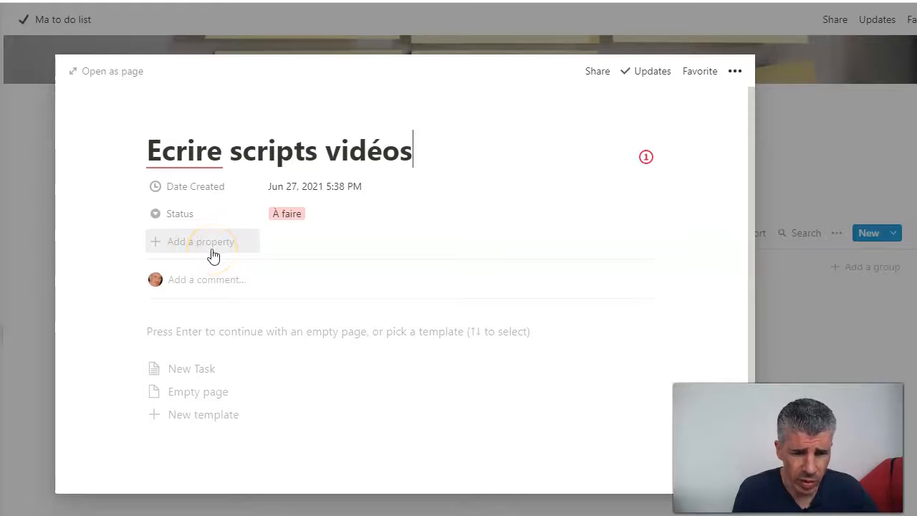
pyautogui.click(185, 245)
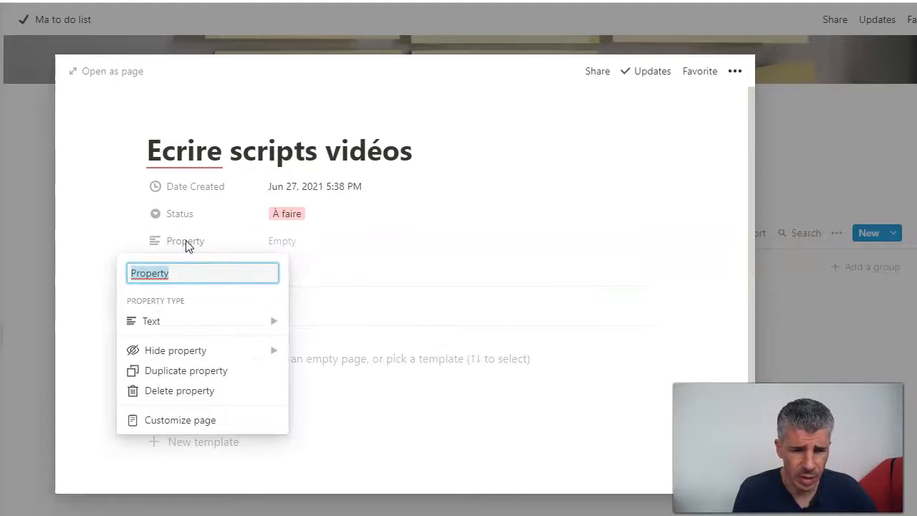
pyautogui.click(174, 321)
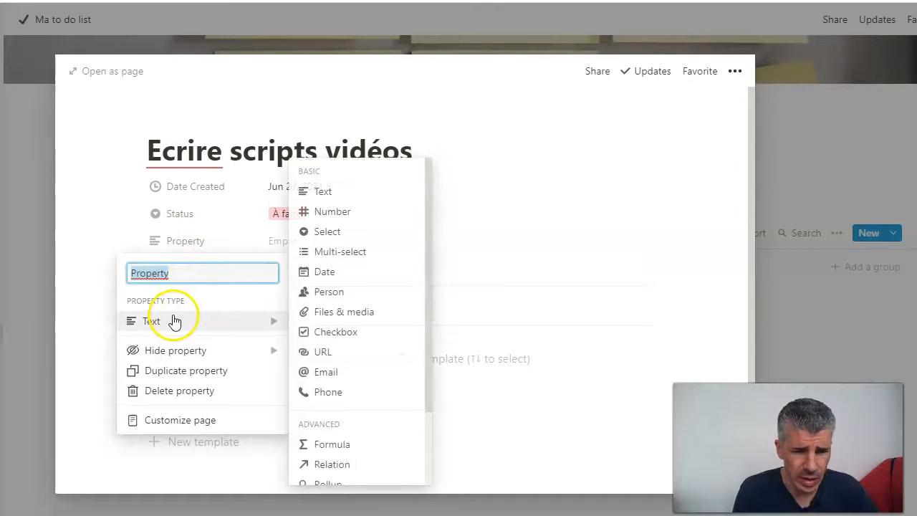
pyautogui.click(336, 276)
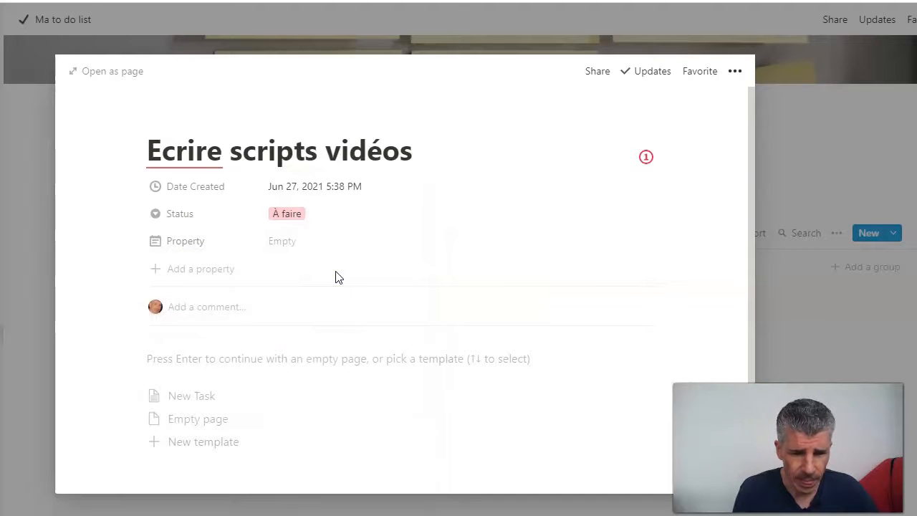
# Add a second property of type Date to the "Ecrire scripts vidéos" card.
pyautogui.scroll(-2, 338, 277)
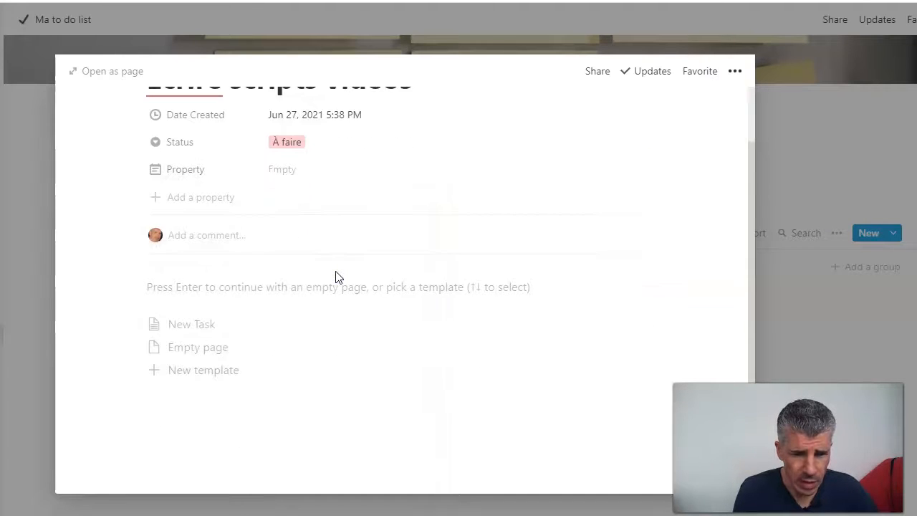
pyautogui.scroll(2, 336, 277)
pyautogui.click(210, 276)
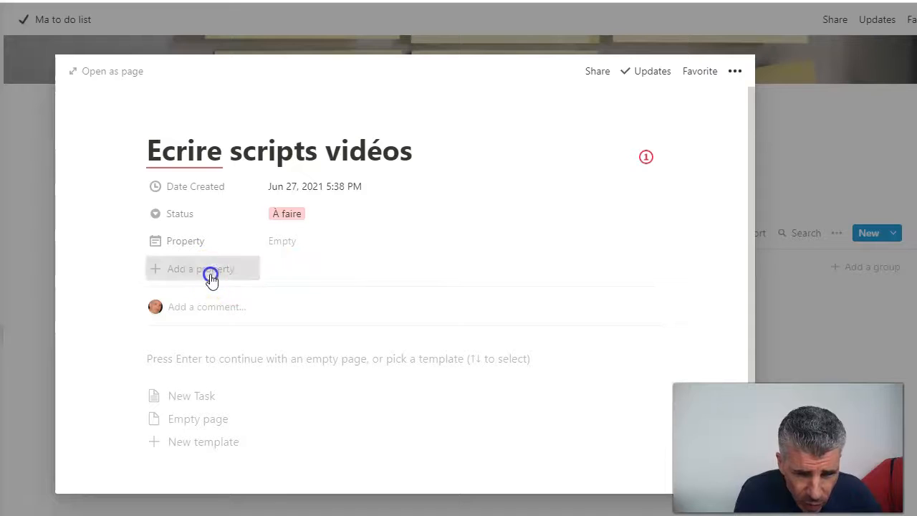
pyautogui.moveTo(176, 355)
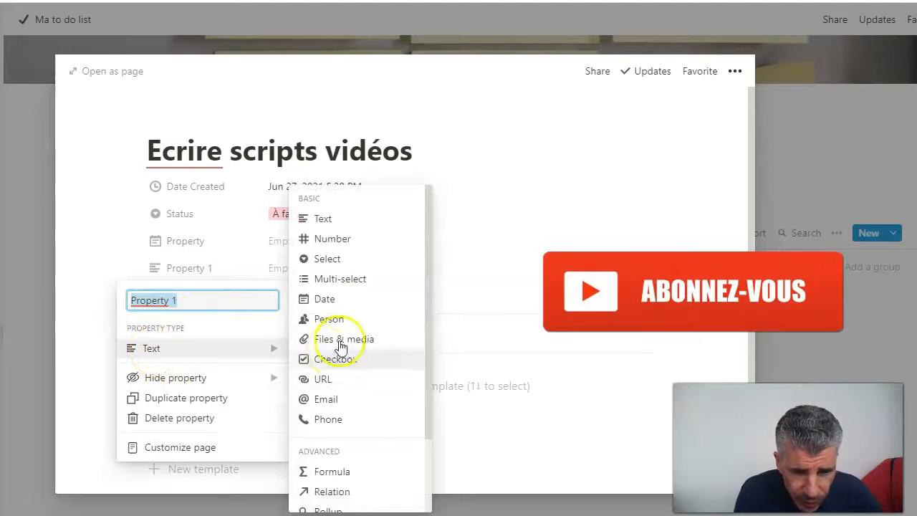
pyautogui.click(326, 299)
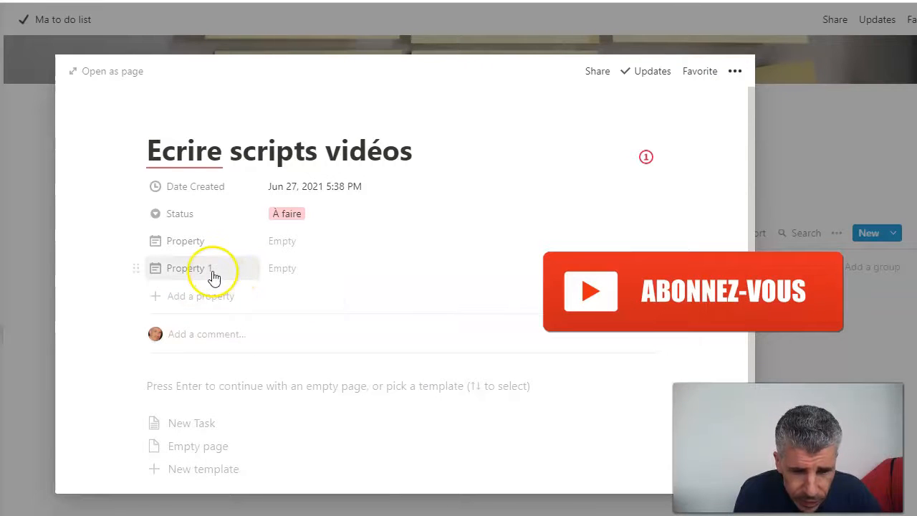
# Rename the second date property of the card as "Date limite".
pyautogui.click(136, 273)
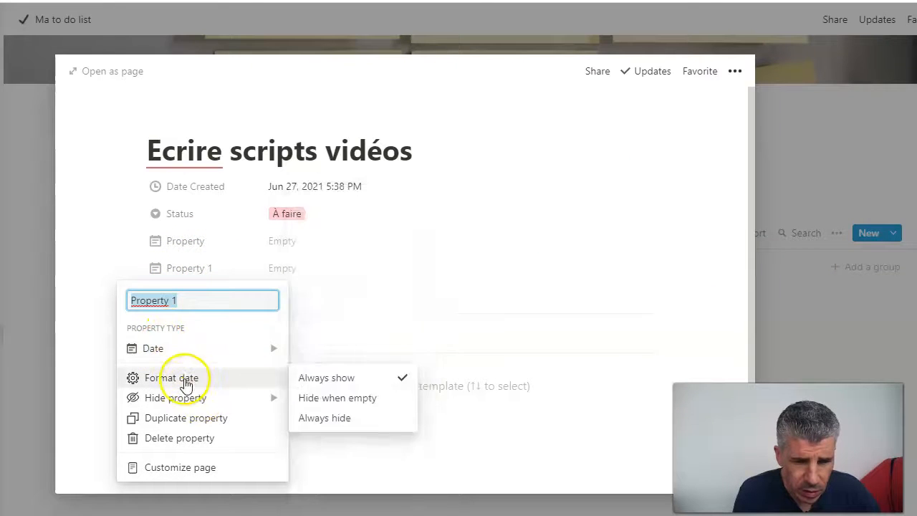
pyautogui.click(391, 307)
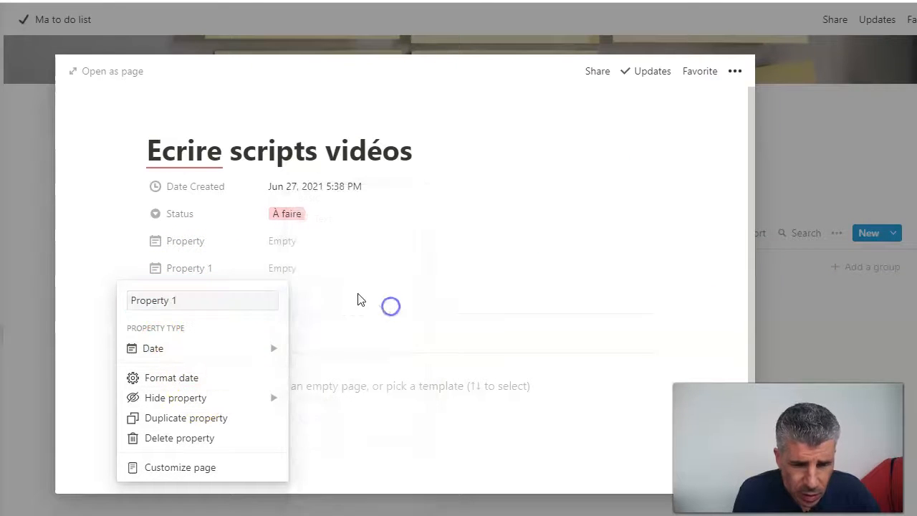
pyautogui.click(195, 247)
pyautogui.click(205, 268)
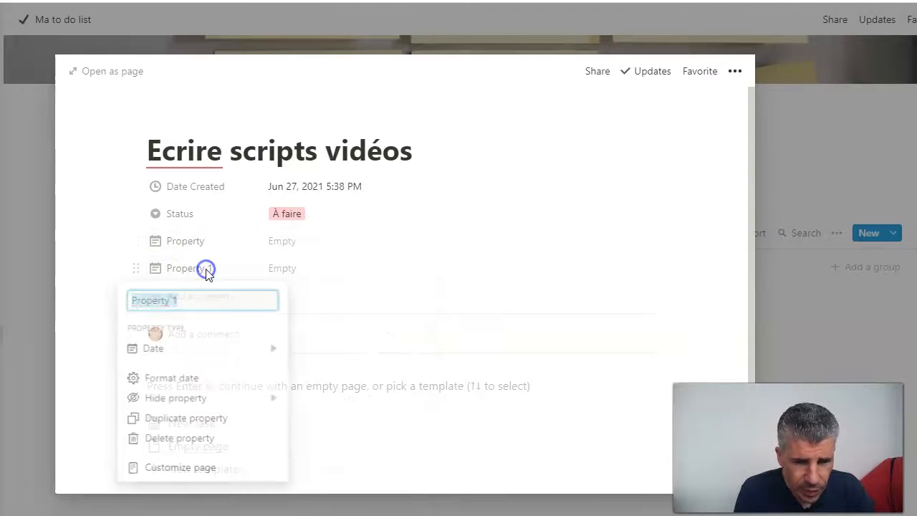
pyautogui.moveTo(188, 297); pyautogui.dragTo(93, 308)
pyautogui.click(178, 299)
pyautogui.moveTo(180, 300); pyautogui.dragTo(182, 299)
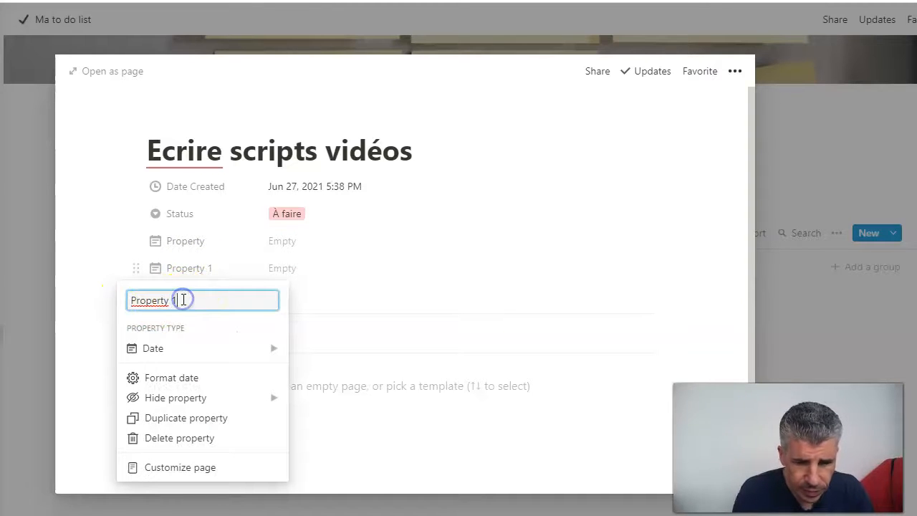
pyautogui.hotkey('ctrl', 'a')
pyautogui.press('BackSpace')
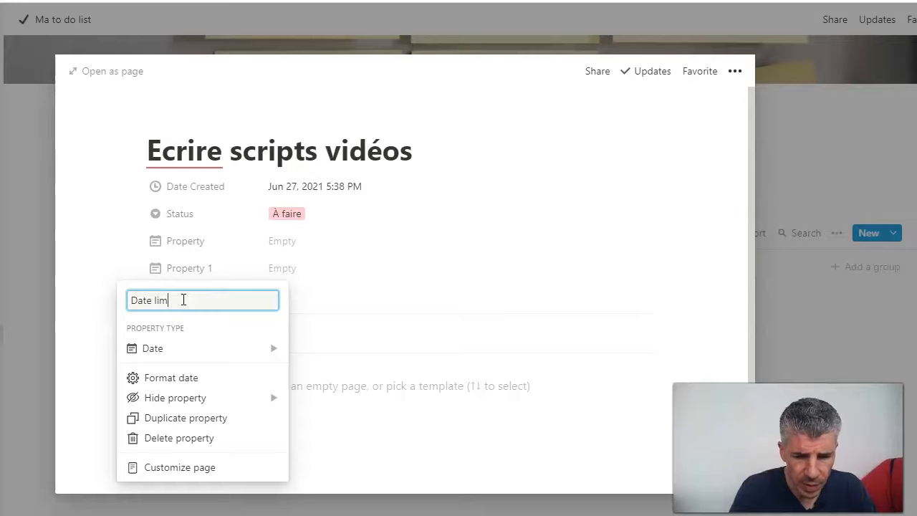
pyautogui.click(527, 240)
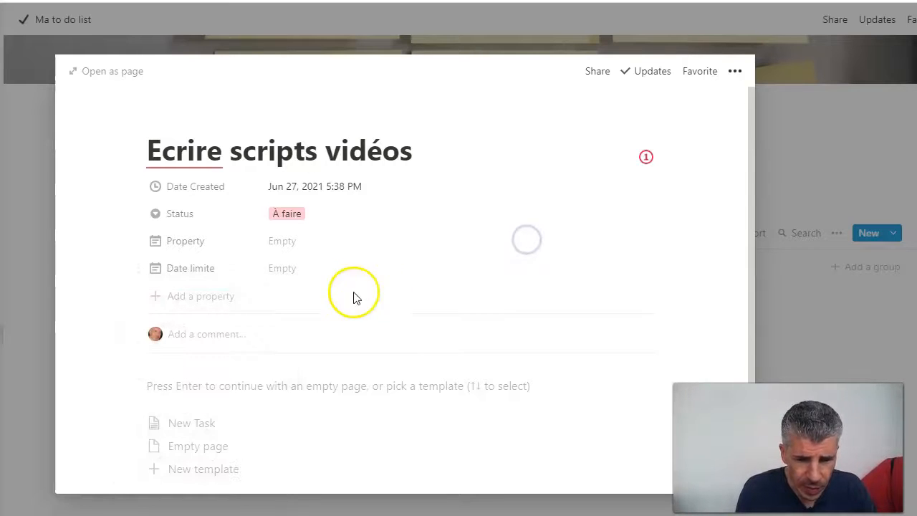
# Give Date limite an end date, with Jun 27, 2021 as both start and end, and correct "Ecrire" in the card title to "Écrire".
pyautogui.click(297, 270)
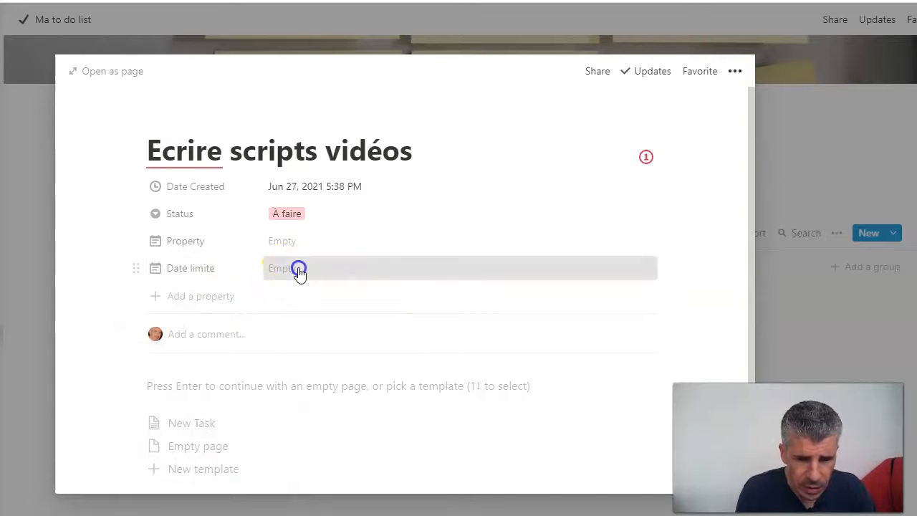
pyautogui.click(299, 273)
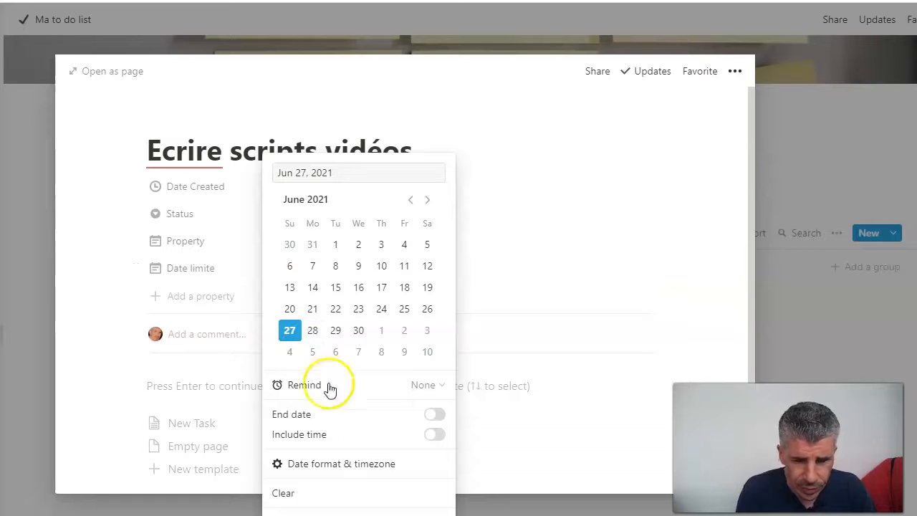
pyautogui.click(435, 415)
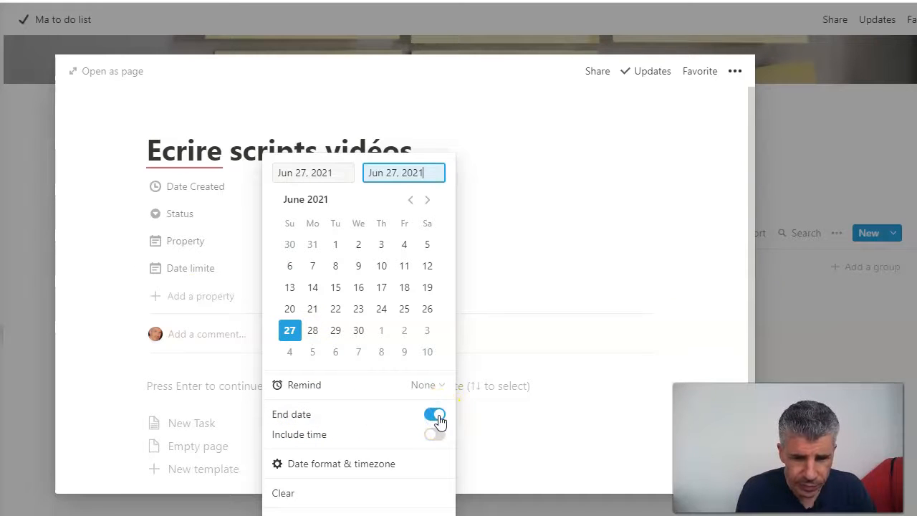
pyautogui.click(635, 262)
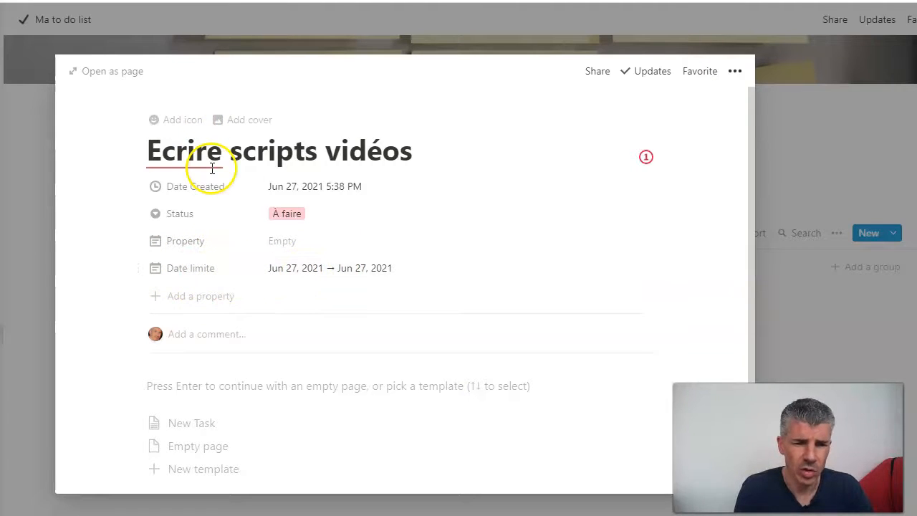
pyautogui.click(196, 147)
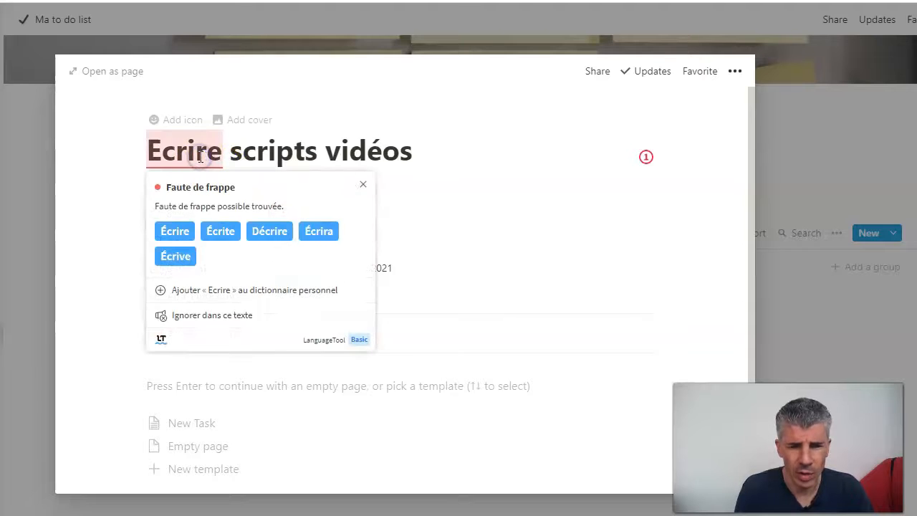
pyautogui.click(176, 228)
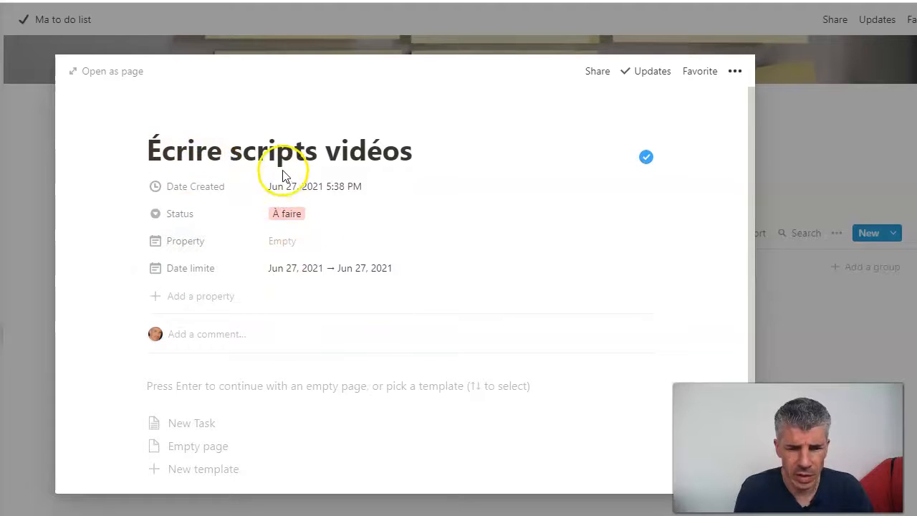
# Add a new property of type Text to the "Écrire scripts vidéos" card and browse the available property types.
pyautogui.click(154, 302)
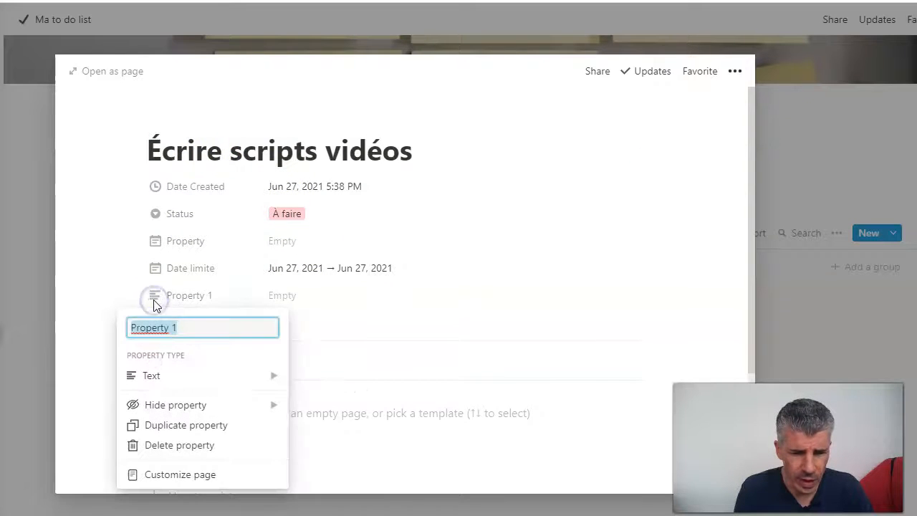
pyautogui.moveTo(172, 381)
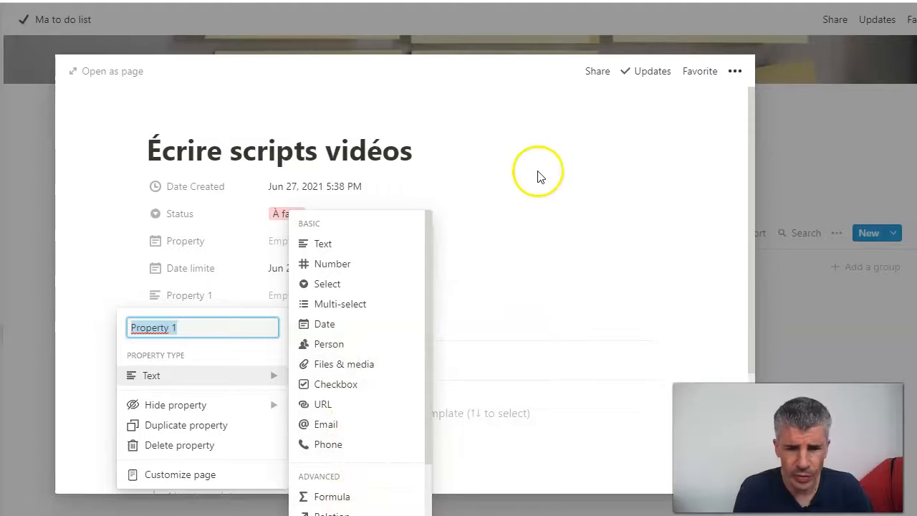
pyautogui.click(494, 127)
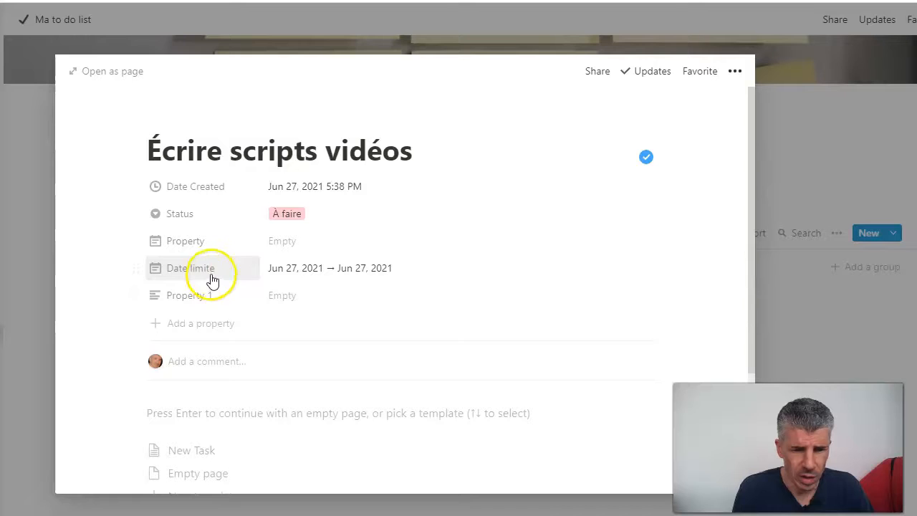
pyautogui.click(138, 243)
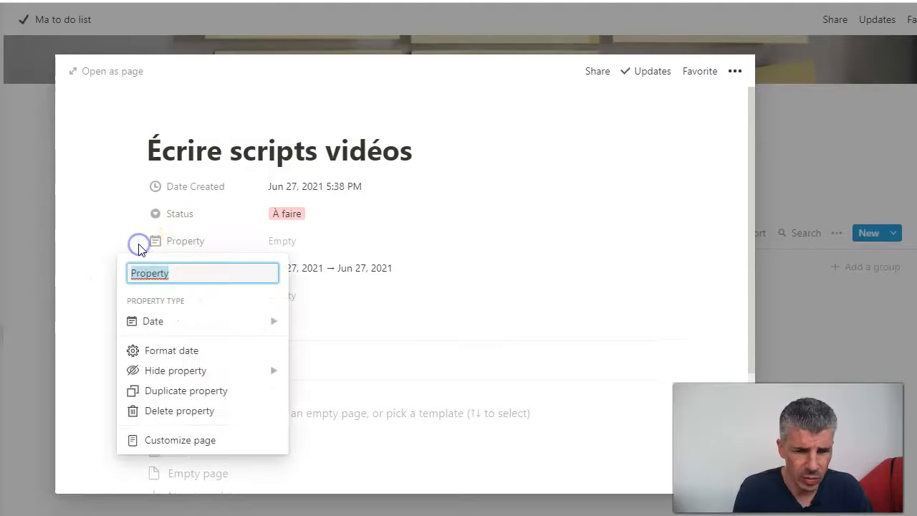
pyautogui.click(356, 236)
pyautogui.click(234, 243)
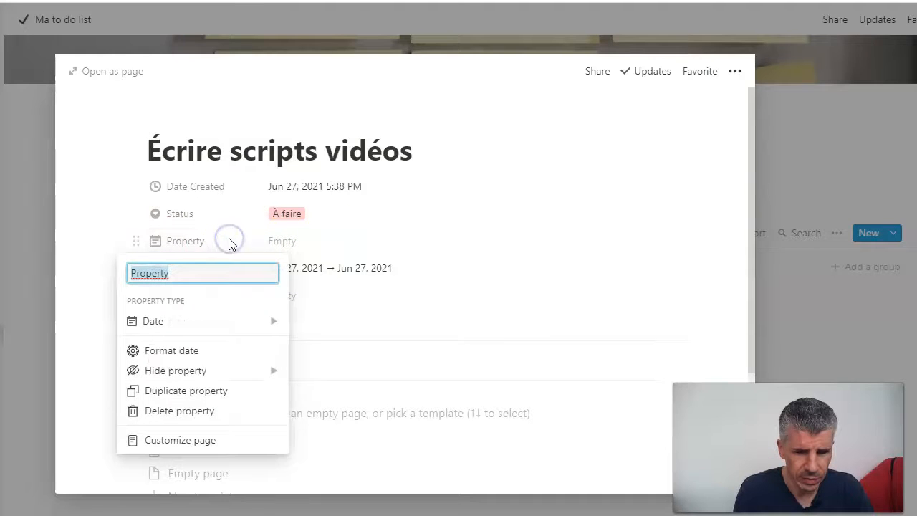
pyautogui.rightClick(231, 244)
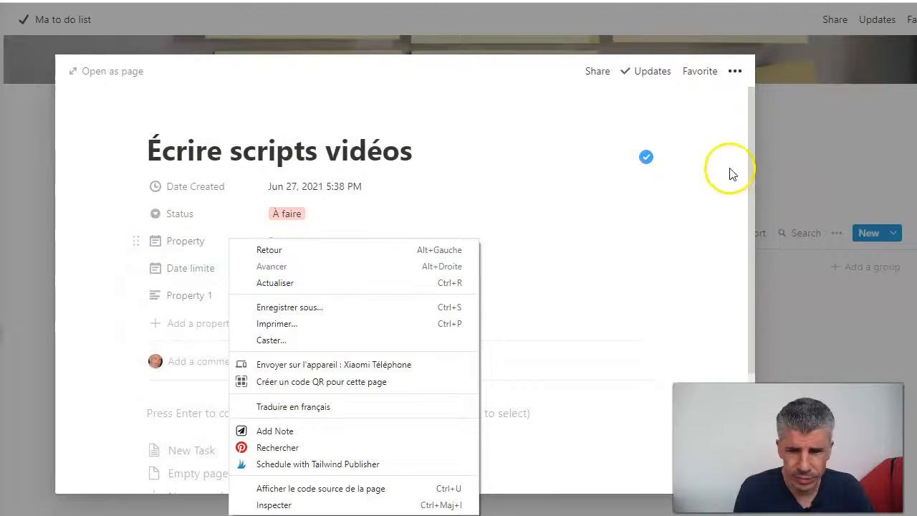
pyautogui.click(830, 147)
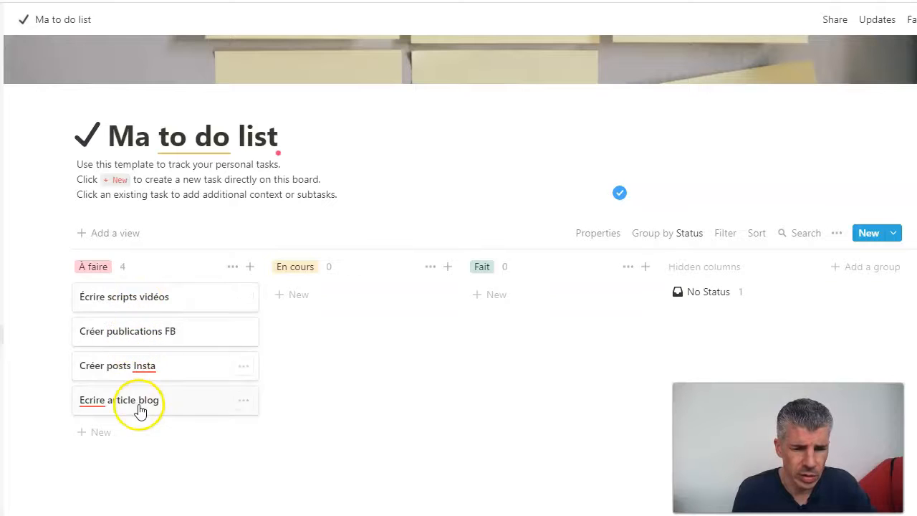
# In the "Créer posts Insta" card, move the empty date field Property below Property 1, and close the card.
pyautogui.click(142, 368)
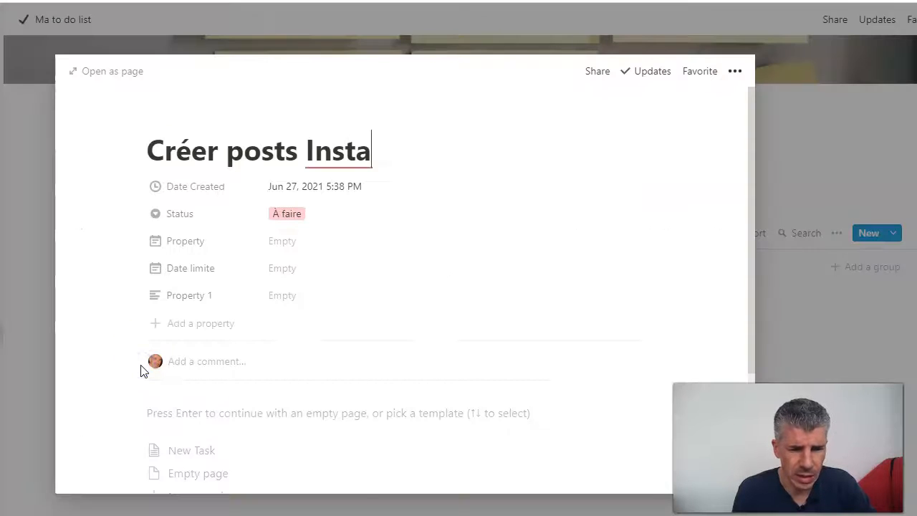
pyautogui.moveTo(193, 247); pyautogui.dragTo(200, 315)
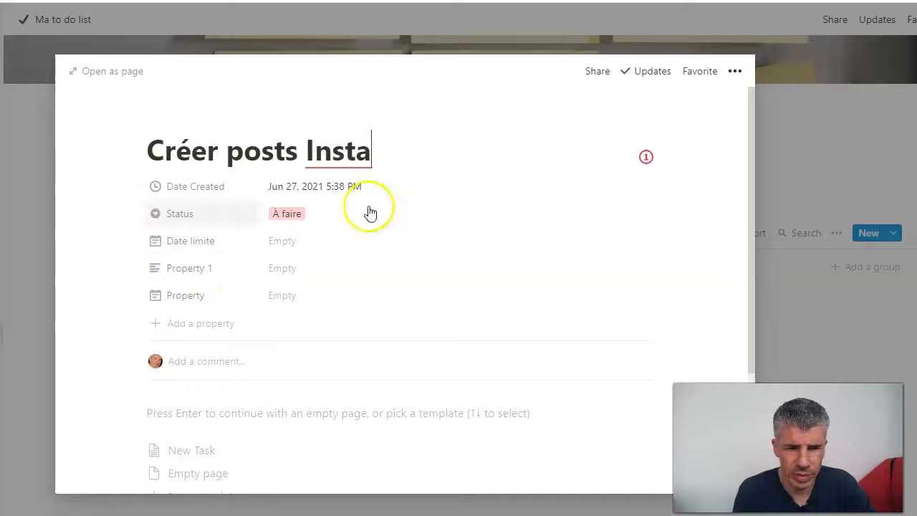
pyautogui.click(829, 152)
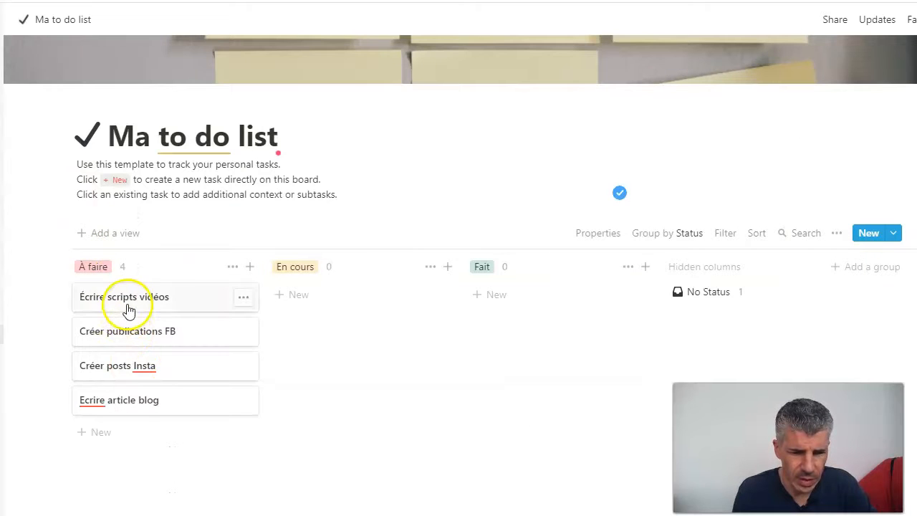
# Open the "Ecrire article blog" card and correct its title to "Écrire article blog".
pyautogui.click(124, 399)
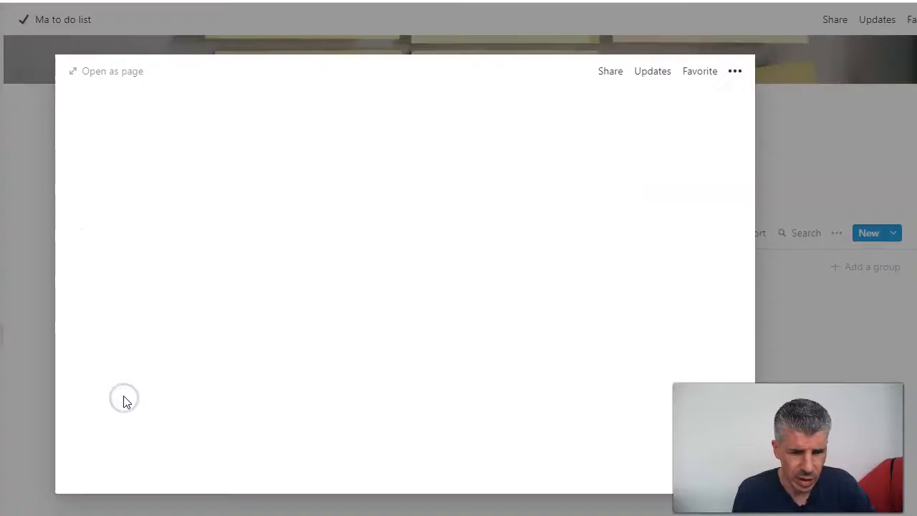
pyautogui.click(184, 156)
pyautogui.click(175, 230)
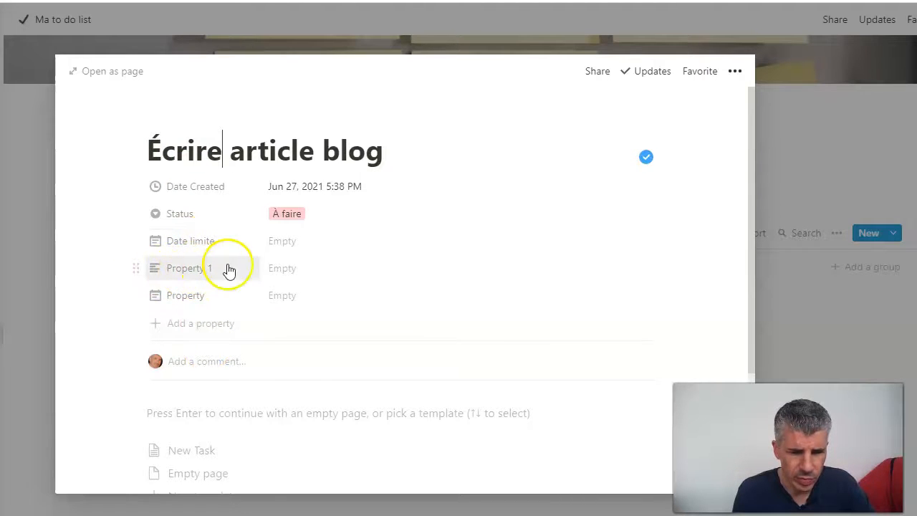
# Delete the text property Property 1 from the "Écrire article blog" card, confirming the deletion.
pyautogui.click(307, 271)
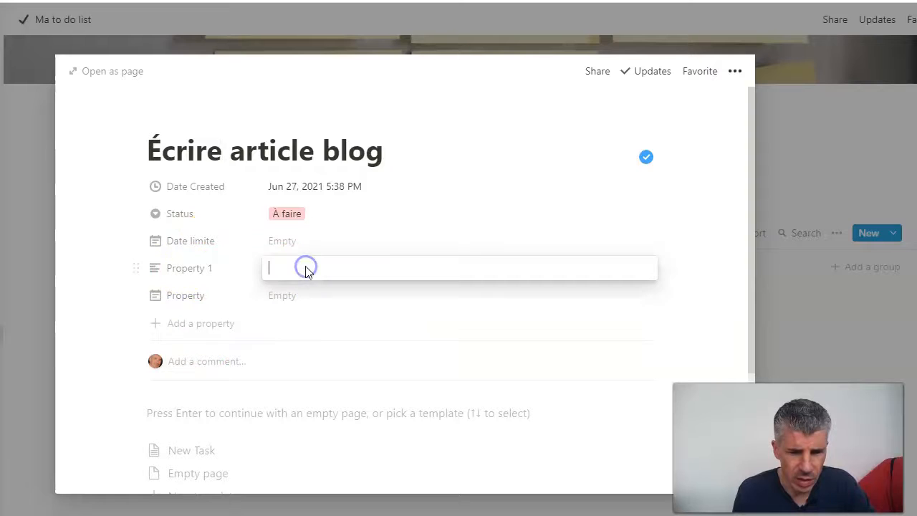
pyautogui.click(246, 271)
pyautogui.click(154, 269)
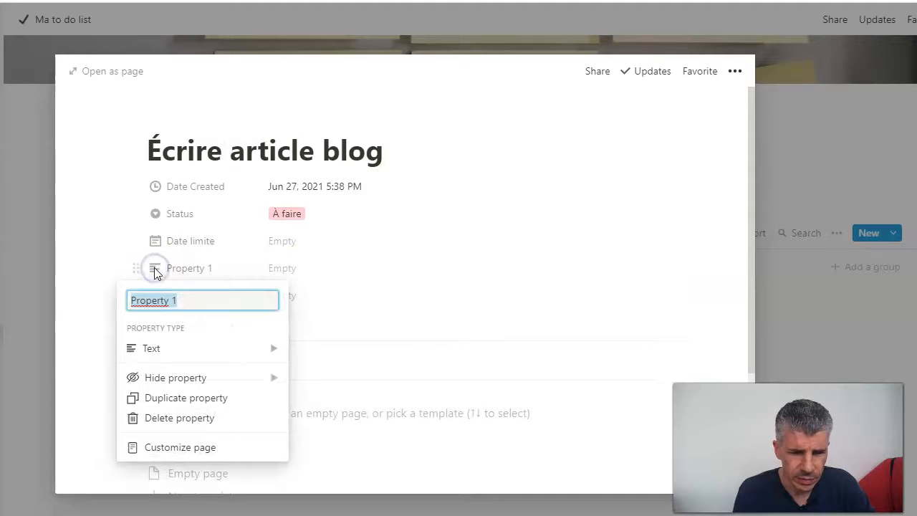
pyautogui.click(207, 418)
pyautogui.click(422, 288)
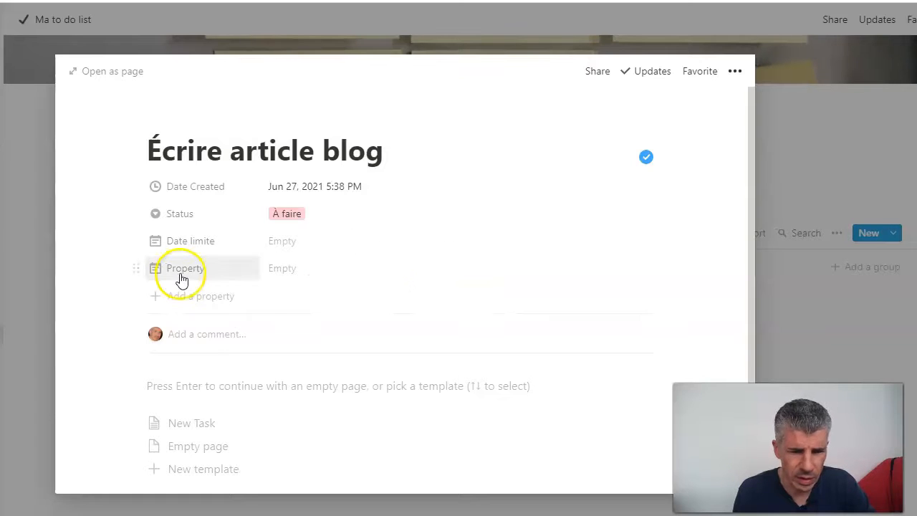
# Delete the unused date property named Property from the card, confirming the deletion.
pyautogui.click(133, 269)
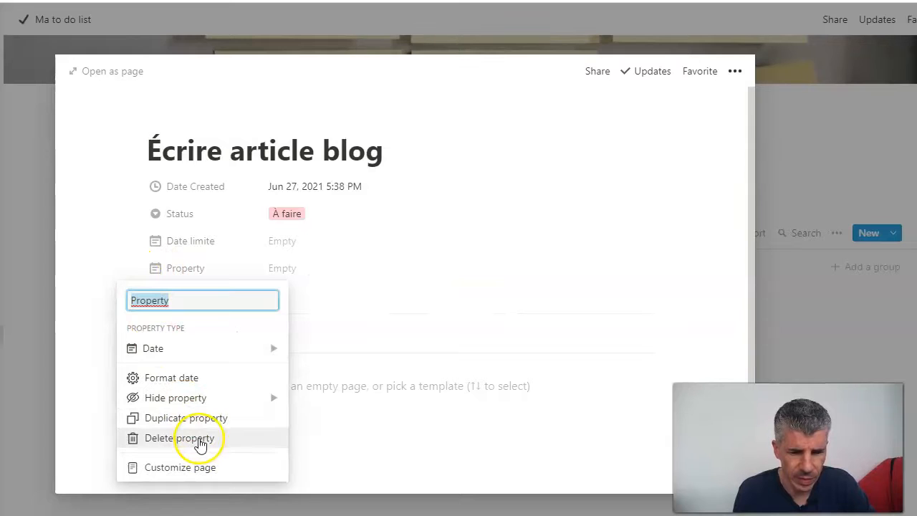
pyautogui.click(199, 440)
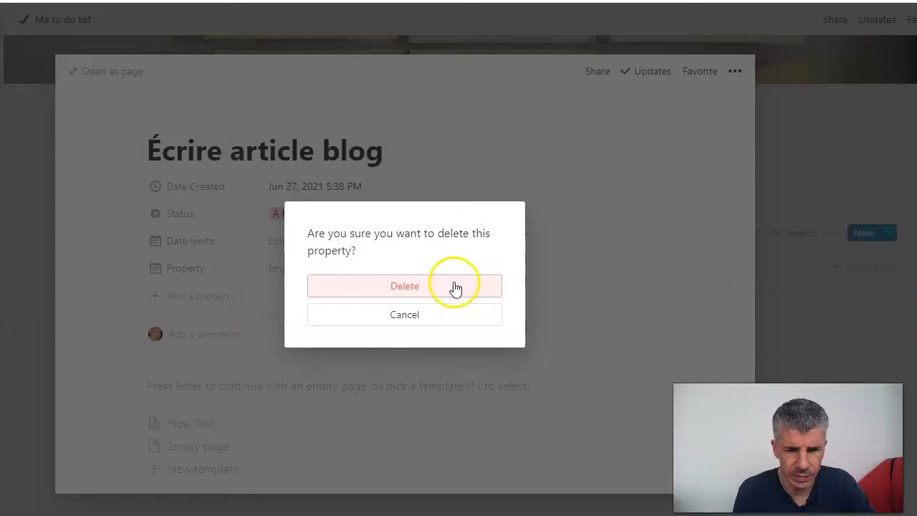
pyautogui.click(456, 287)
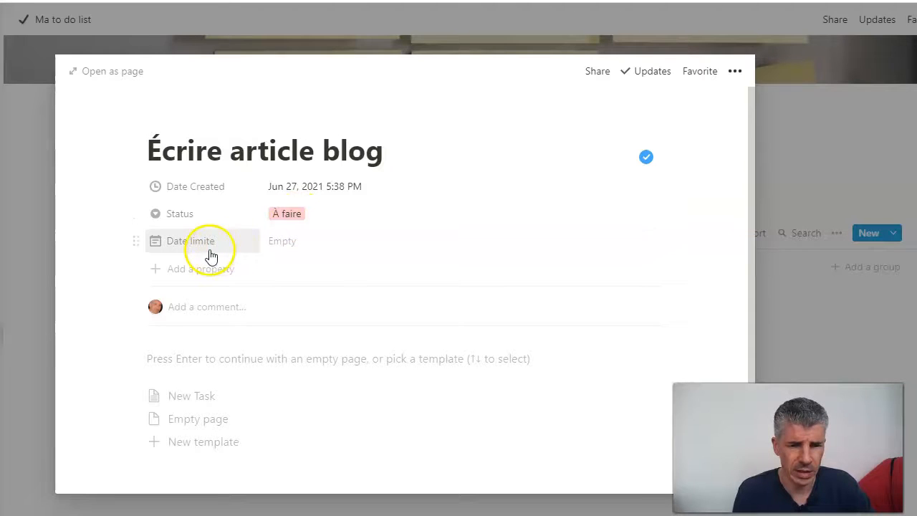
# Add a new property of the default Text type to the "Écrire article blog" card and close the card.
pyautogui.click(156, 274)
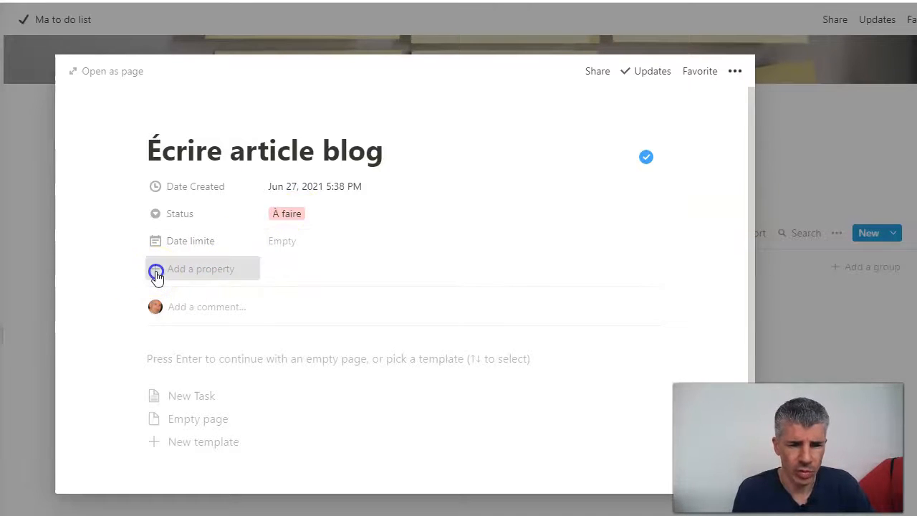
pyautogui.click(530, 215)
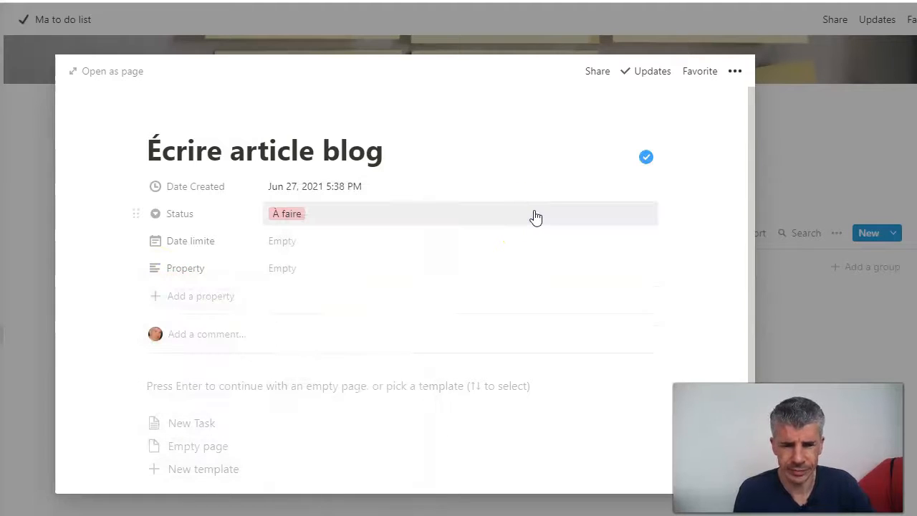
pyautogui.click(778, 148)
# Move the "Créer publications FB" card from À faire to En cours and then on to Fait.
pyautogui.scroll(-1, 335, 372)
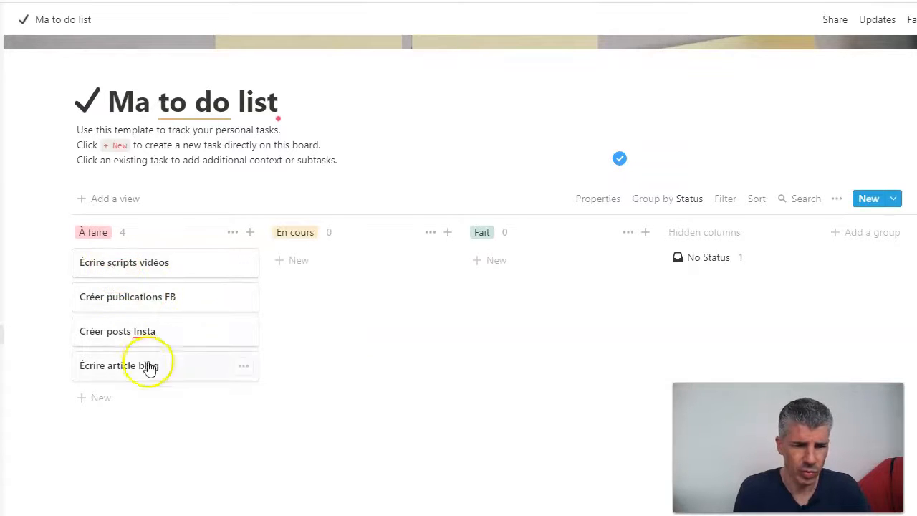
pyautogui.moveTo(146, 297); pyautogui.dragTo(327, 301)
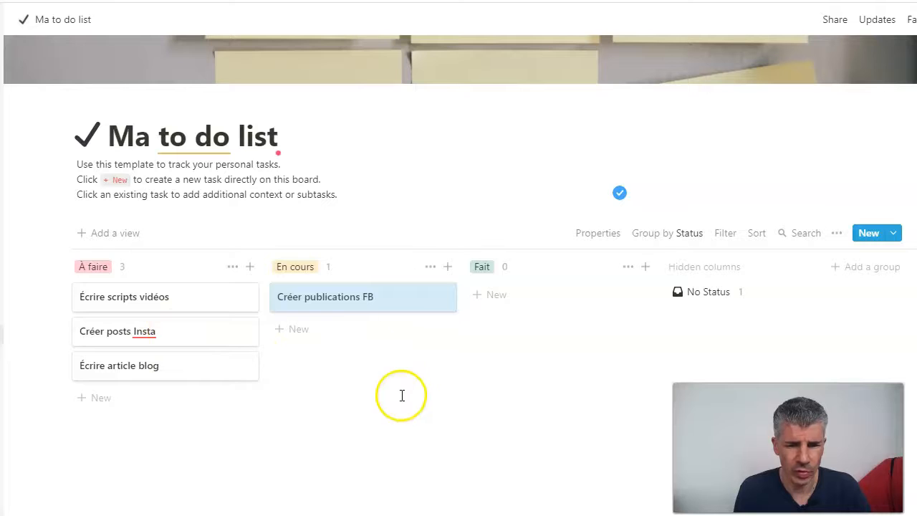
pyautogui.moveTo(313, 307); pyautogui.dragTo(523, 315)
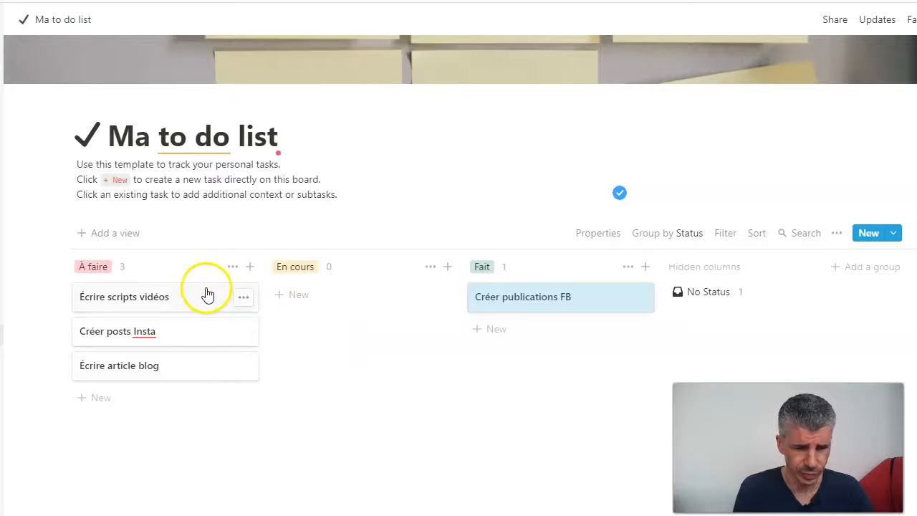
# Extend the Date limite of the "Écrire scripts vidéos" card to end on Jul 1, 2021.
pyautogui.click(164, 299)
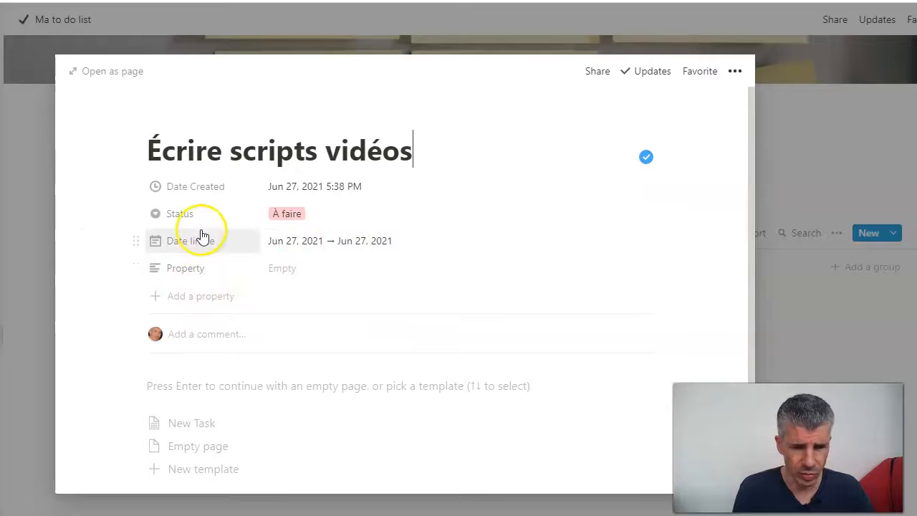
pyautogui.click(290, 248)
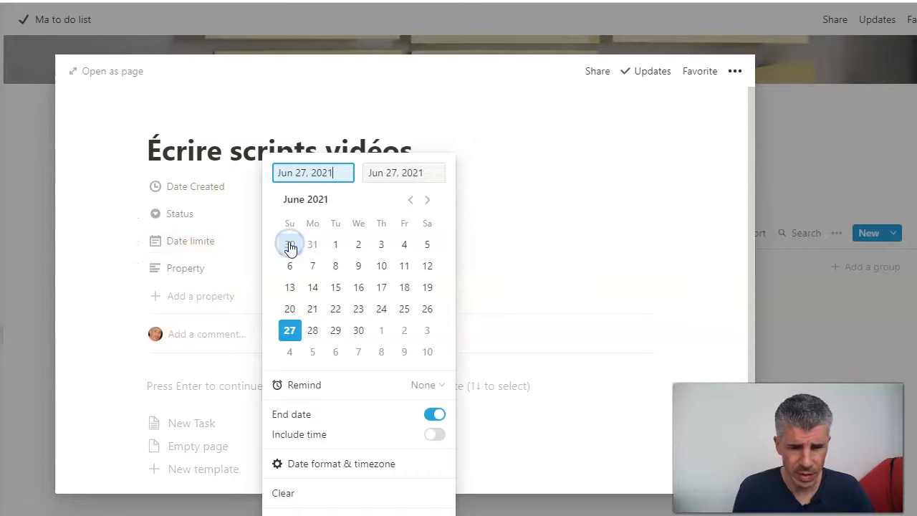
pyautogui.click(380, 333)
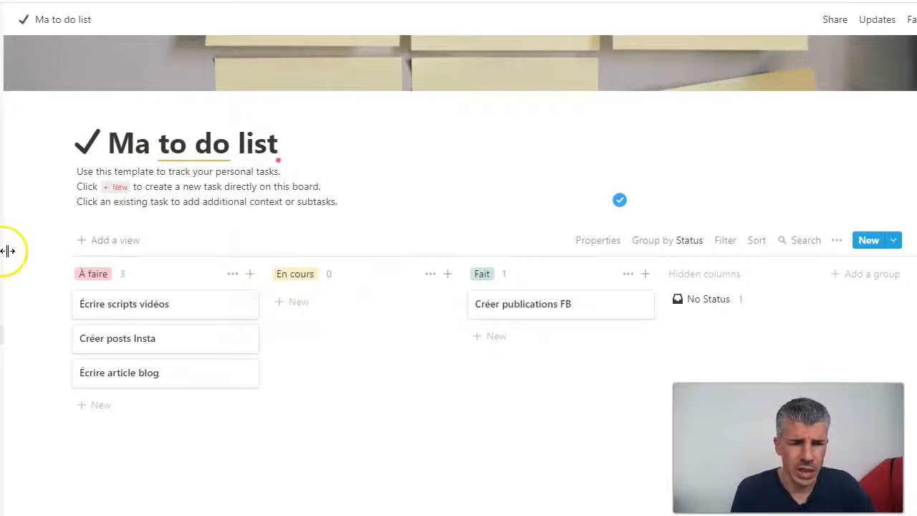
# Create a Calendar view of the to-do list and check the dated tasks at the end of June 2021.
pyautogui.click(94, 241)
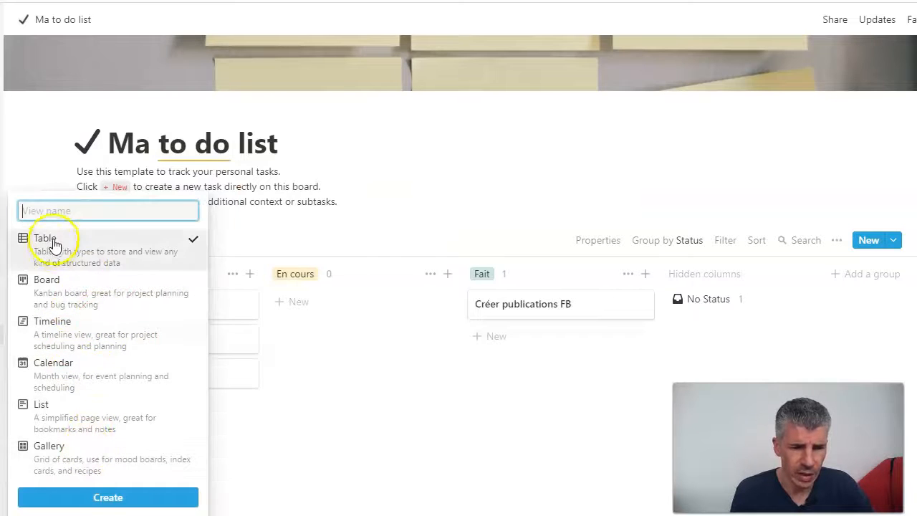
pyautogui.moveTo(70, 332)
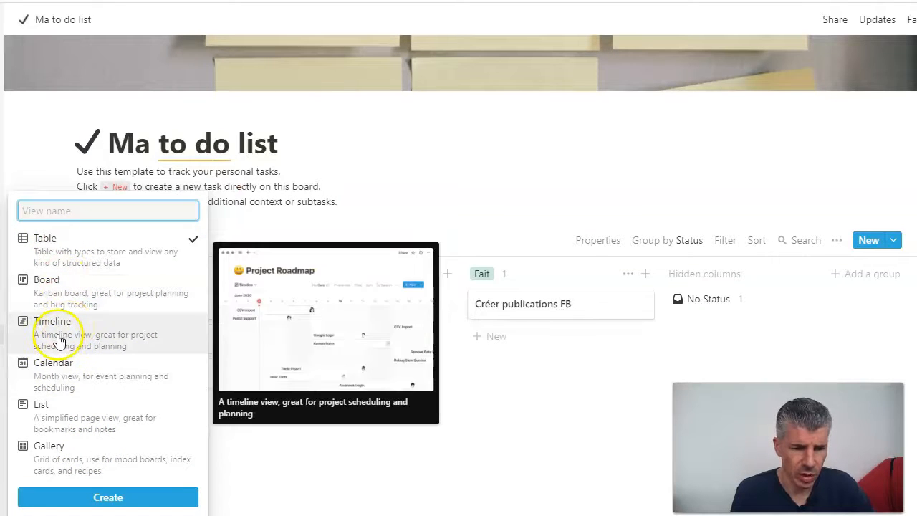
pyautogui.click(74, 370)
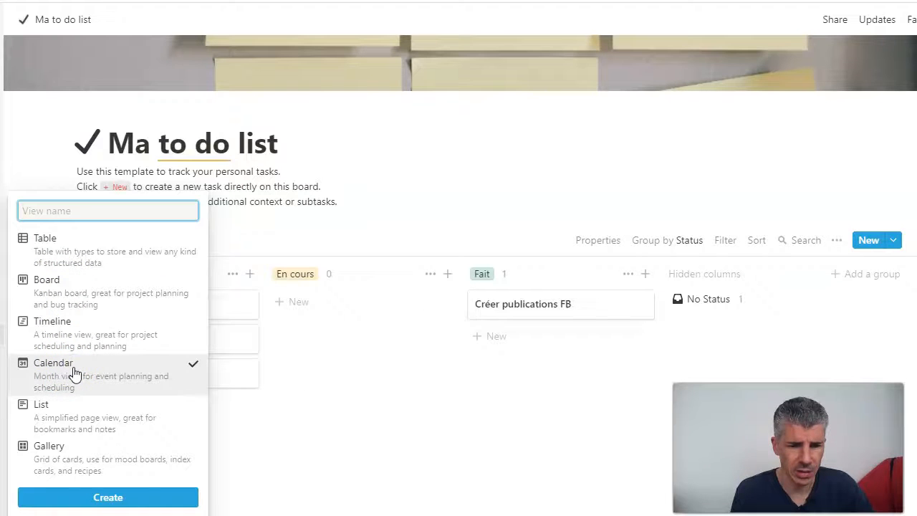
pyautogui.click(126, 497)
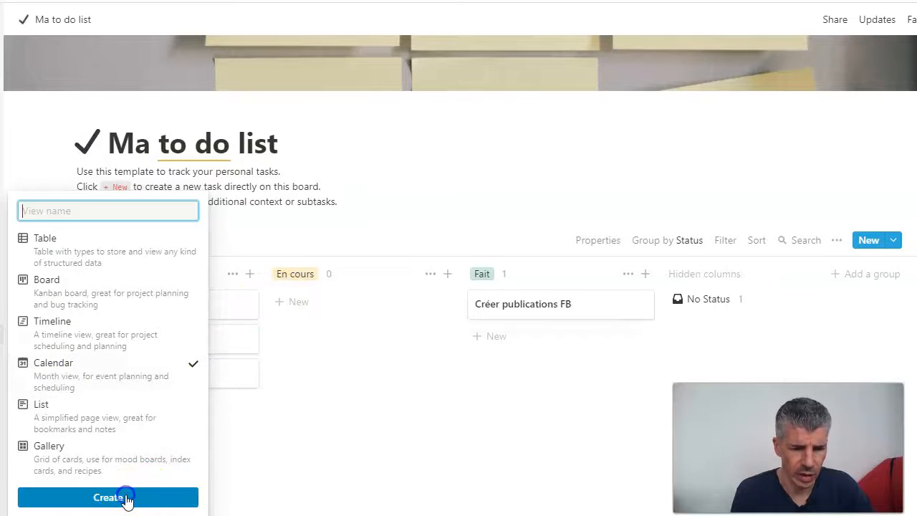
pyautogui.scroll(-4, 644, 219)
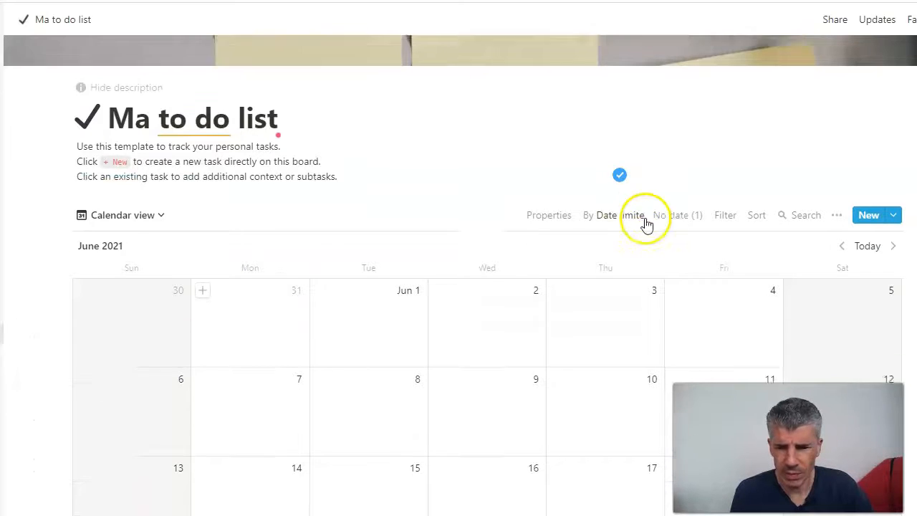
pyautogui.scroll(-1, 646, 224)
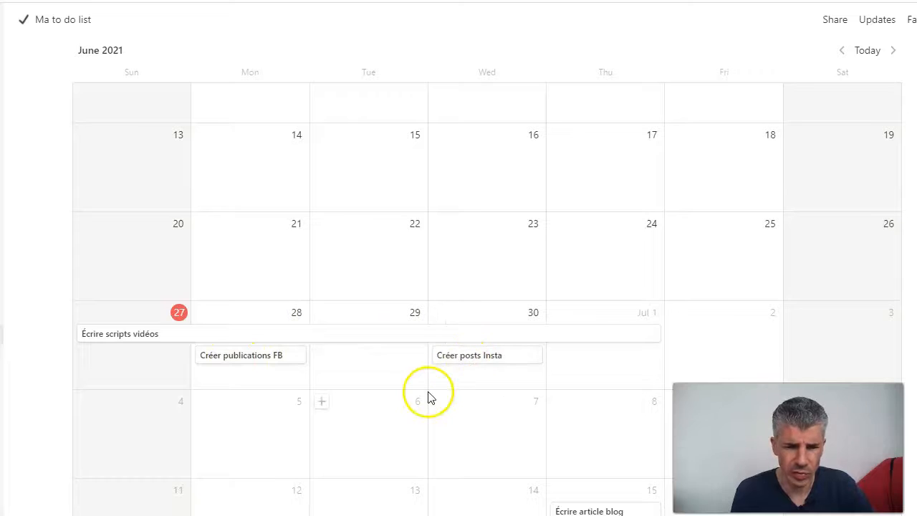
# Create a List view of the to-do list and check the properties of the "Écrire article blog" task from it.
pyautogui.scroll(1, 429, 397)
pyautogui.scroll(3, 429, 398)
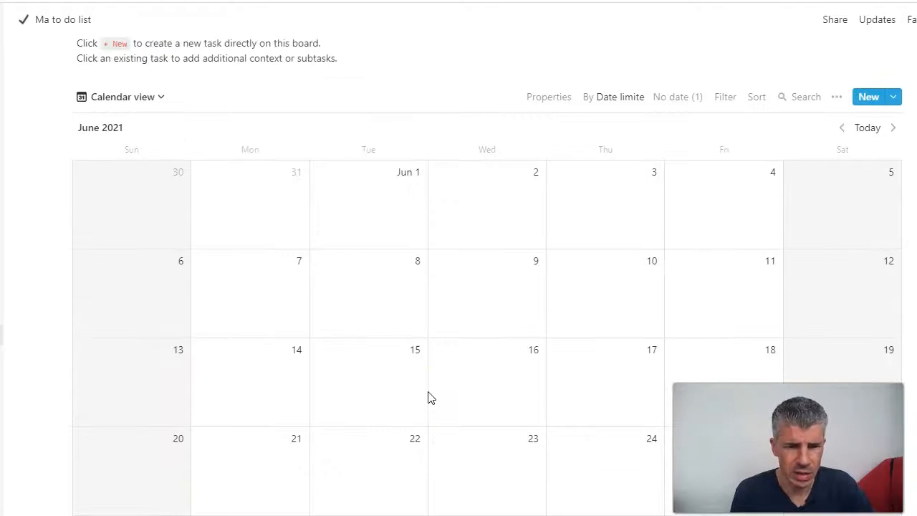
pyautogui.click(156, 105)
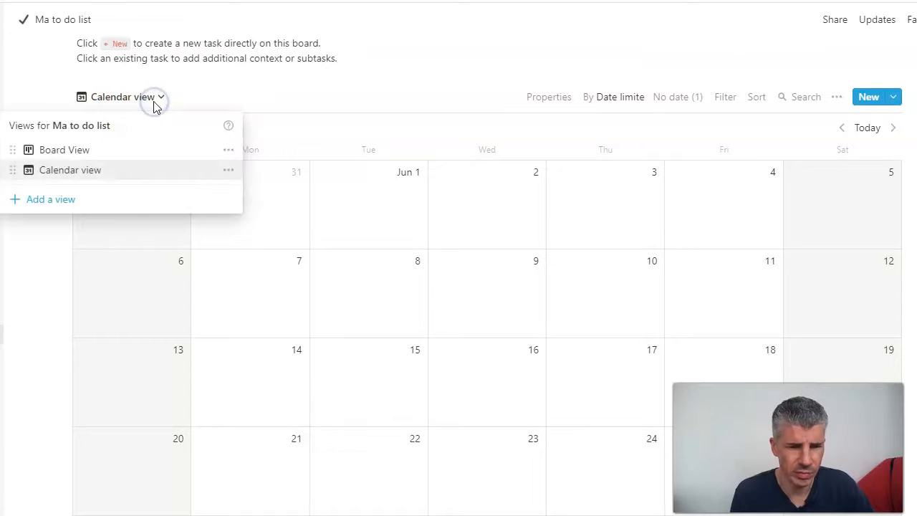
pyautogui.click(29, 200)
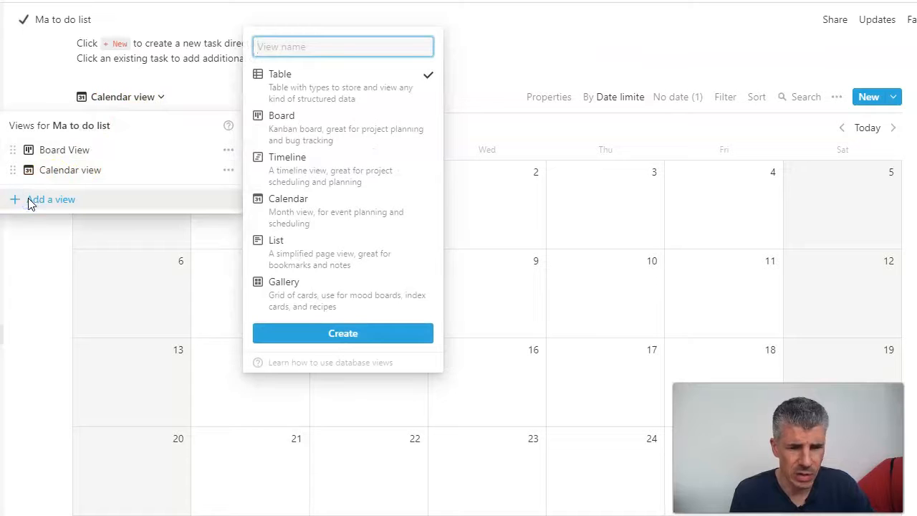
pyautogui.click(293, 244)
pyautogui.click(369, 342)
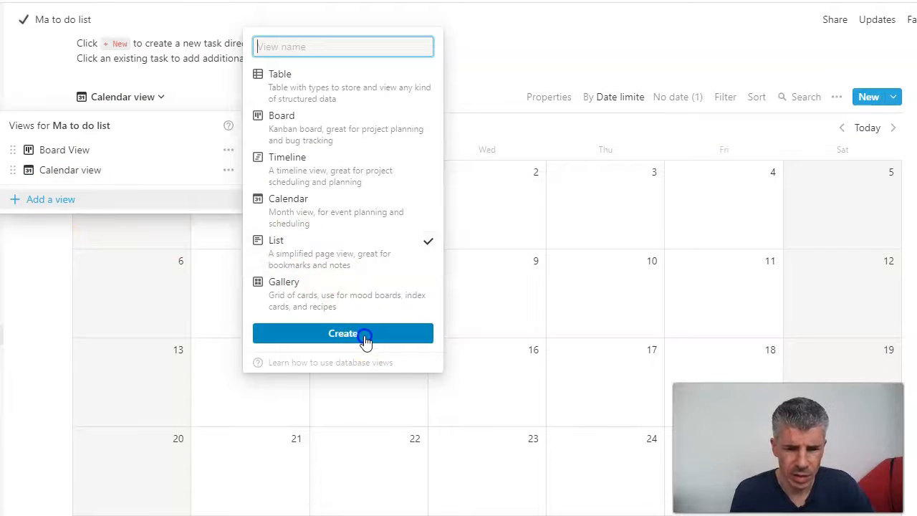
pyautogui.scroll(-1, 365, 336)
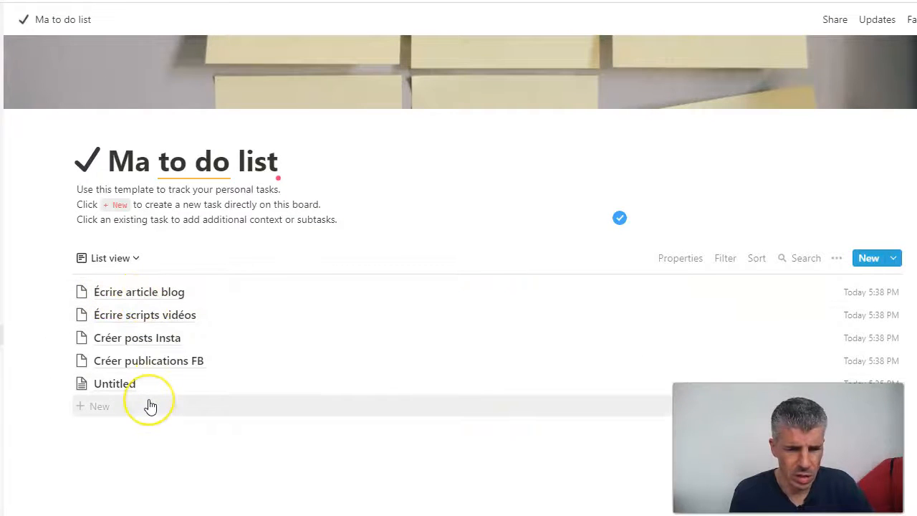
pyautogui.click(137, 290)
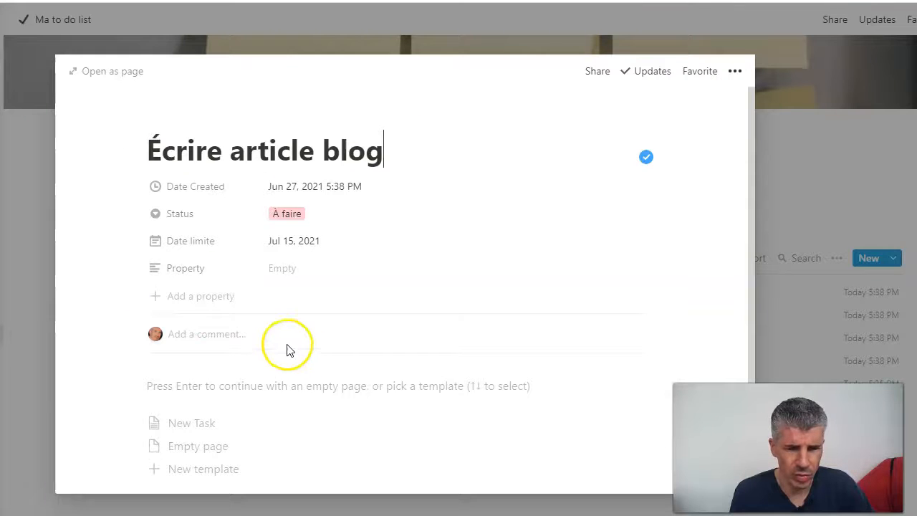
pyautogui.click(803, 141)
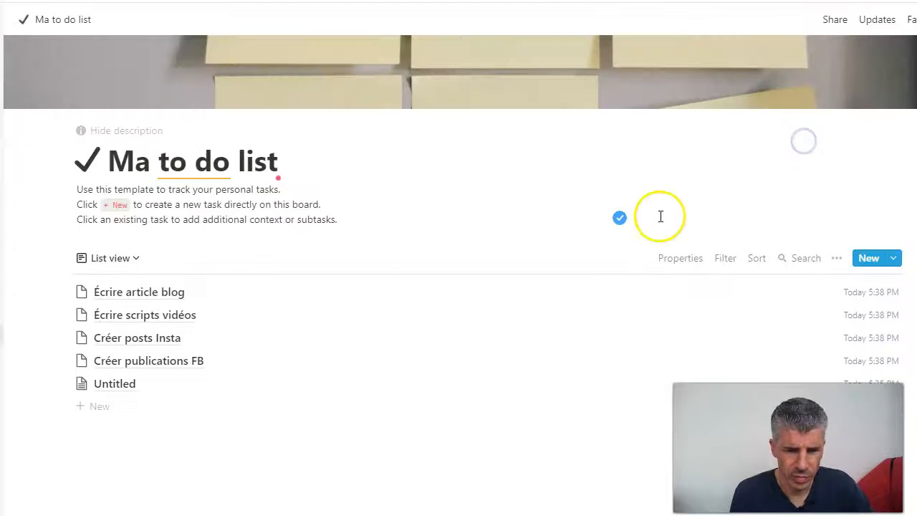
# Switch to the Calendar view and add two new Text properties to the "Écrire scripts vidéos" task.
pyautogui.click(126, 261)
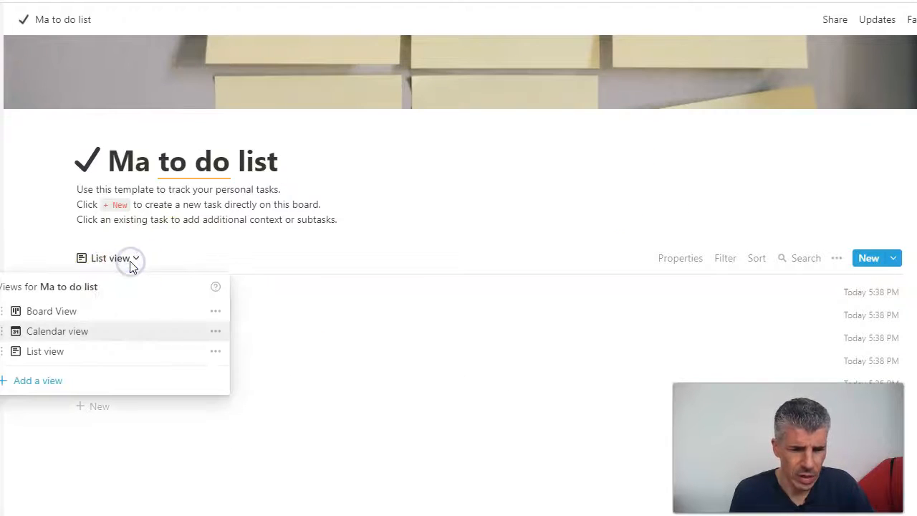
pyautogui.click(67, 330)
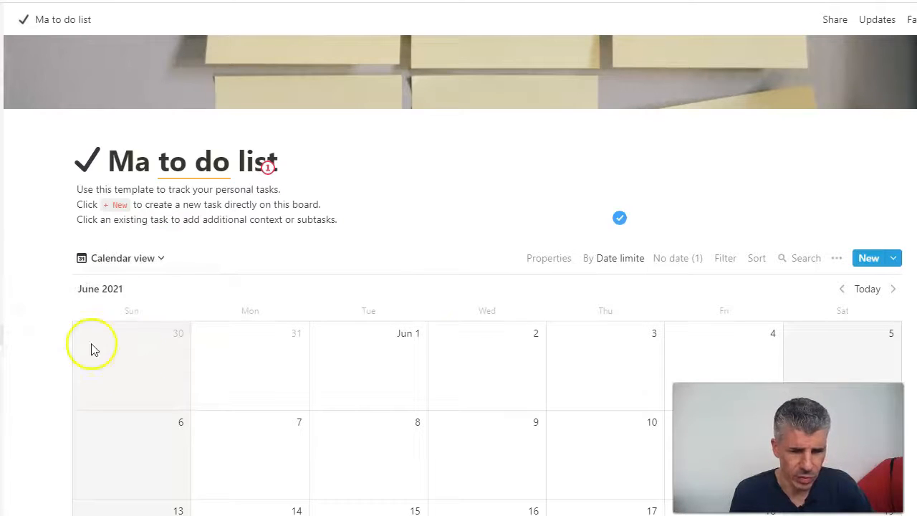
pyautogui.scroll(-6, 480, 338)
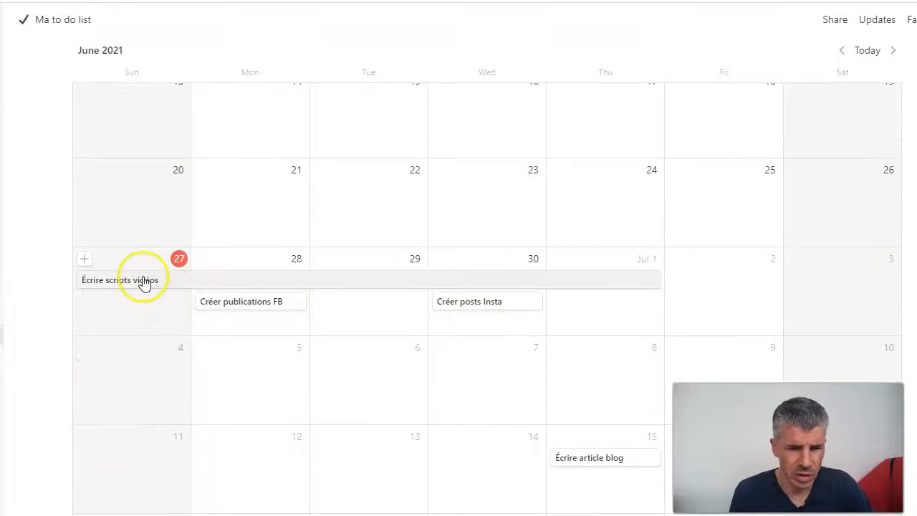
pyautogui.click(104, 283)
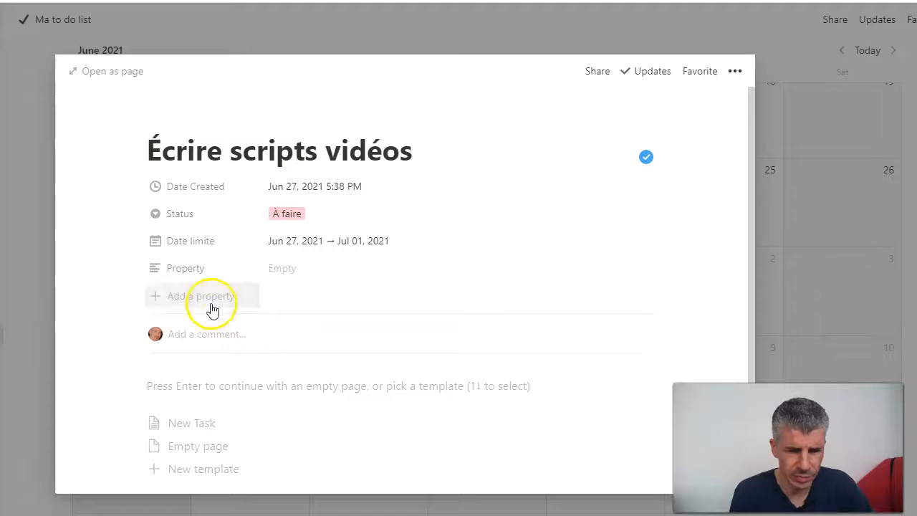
pyautogui.click(180, 304)
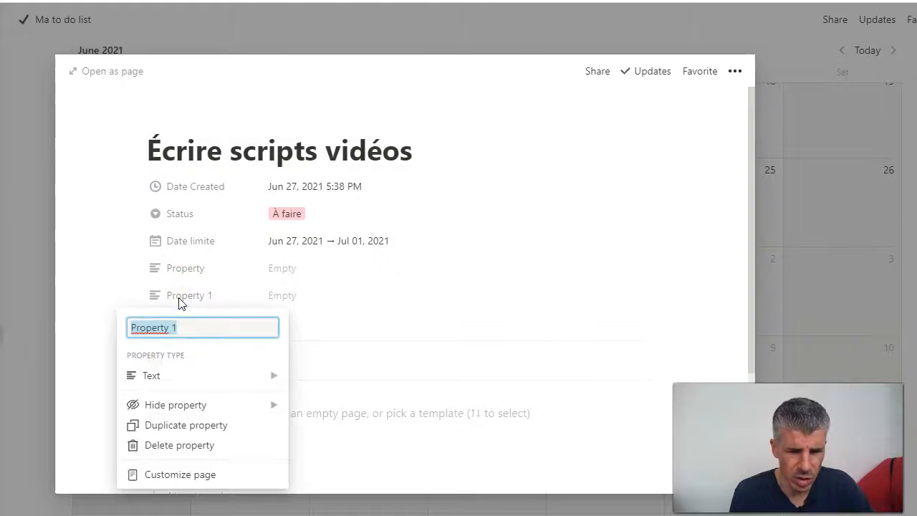
pyautogui.moveTo(208, 383)
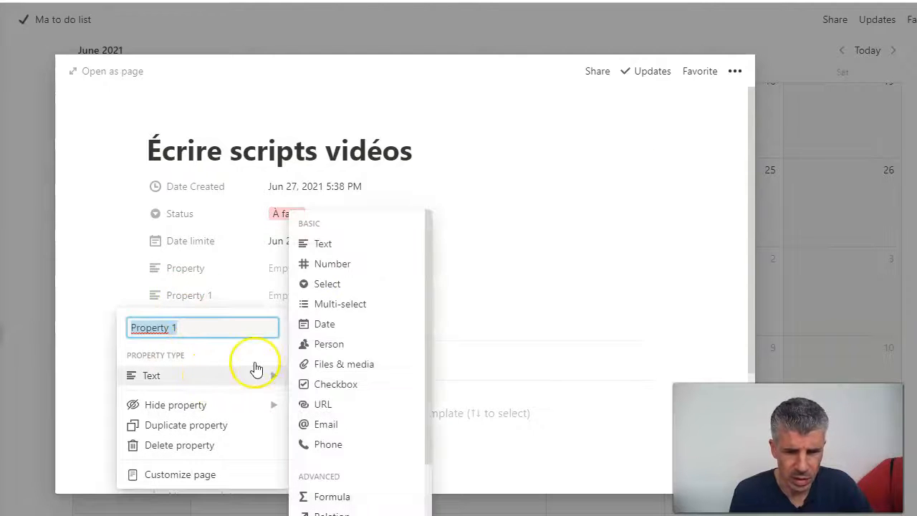
pyautogui.click(309, 242)
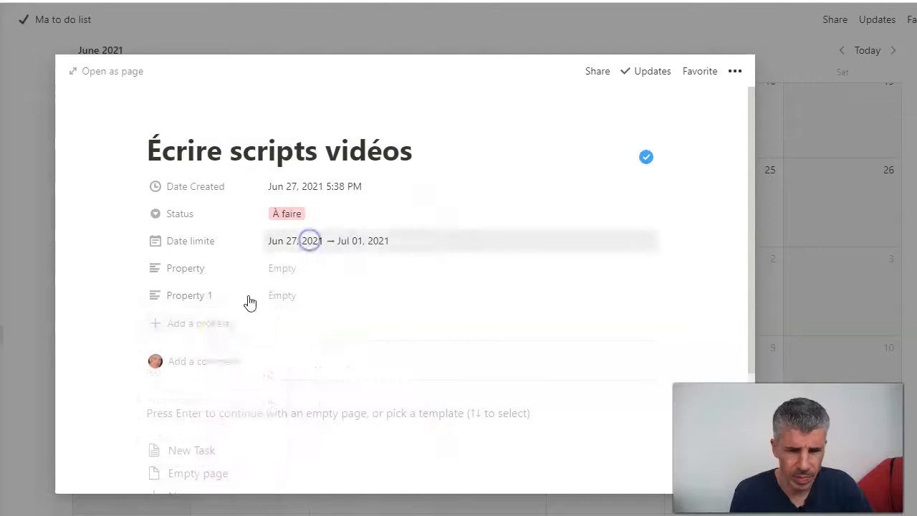
pyautogui.click(192, 326)
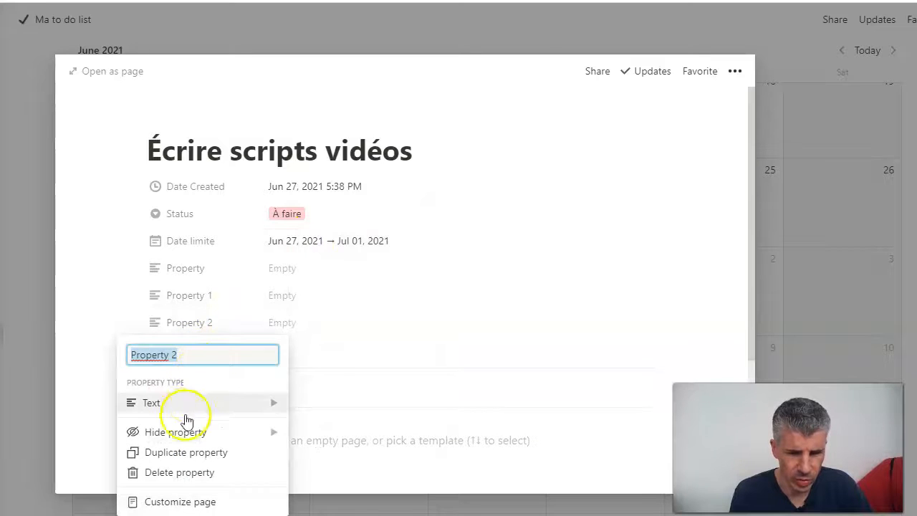
pyautogui.moveTo(180, 407)
pyautogui.click(323, 246)
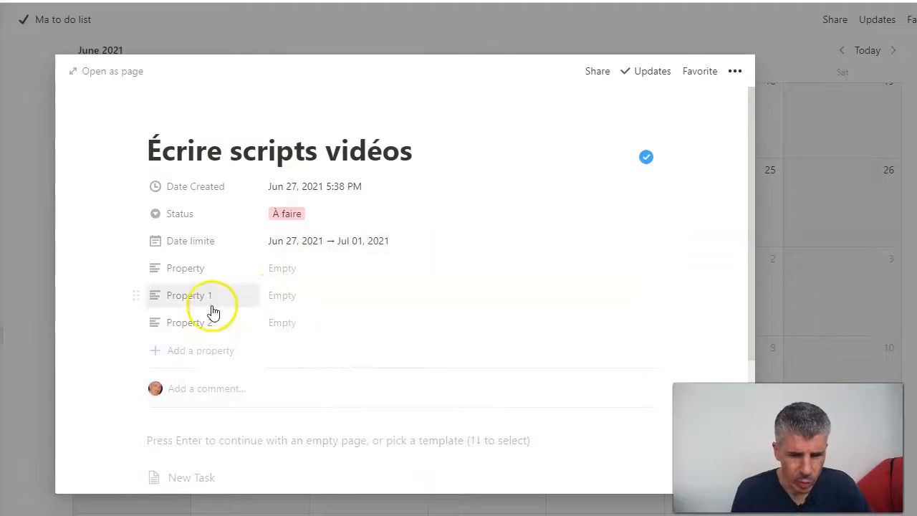
# Rename Property 1 as "Commentaires" and Property 2 as "Client" in the "Écrire scripts vidéos" card, and close the card.
pyautogui.click(205, 300)
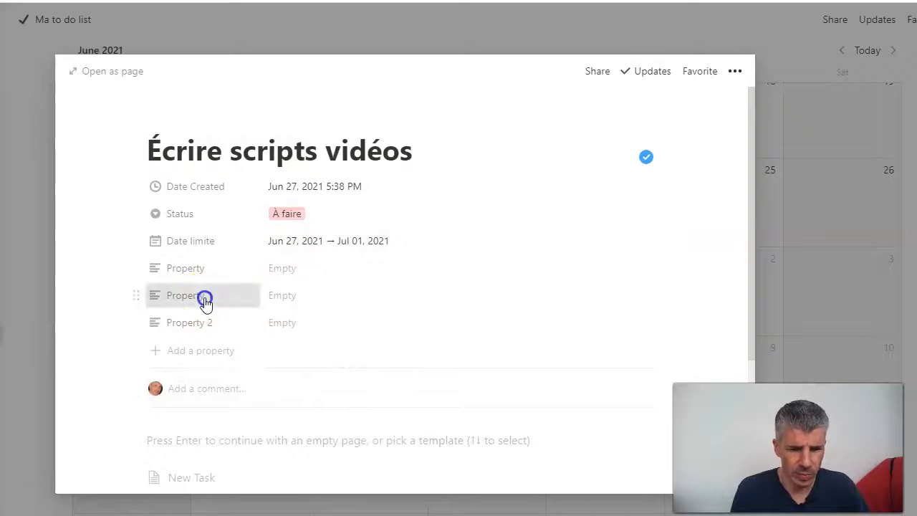
pyautogui.moveTo(194, 331); pyautogui.dragTo(126, 332)
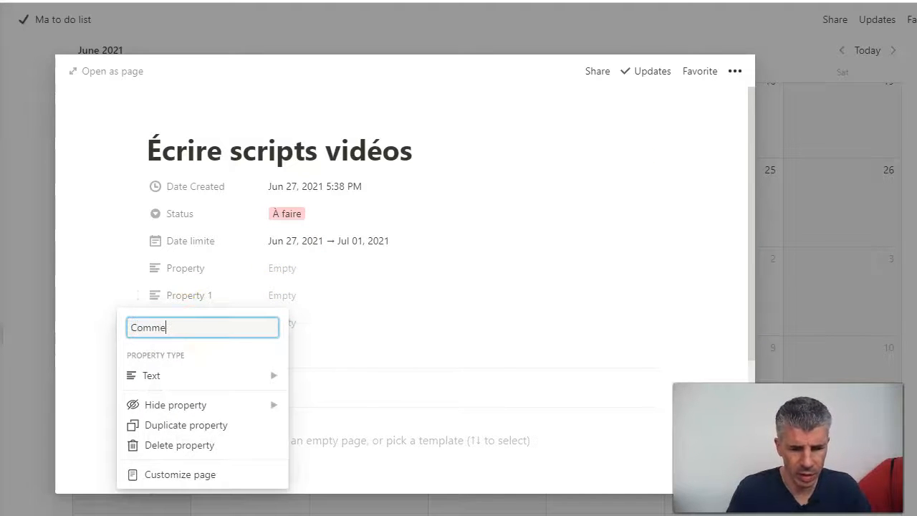
pyautogui.click(452, 276)
pyautogui.click(190, 331)
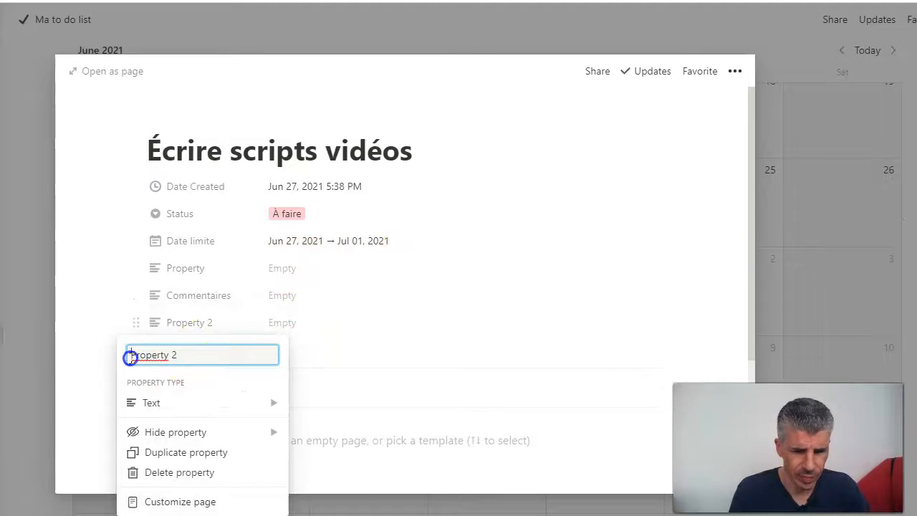
pyautogui.moveTo(187, 357); pyautogui.dragTo(123, 361)
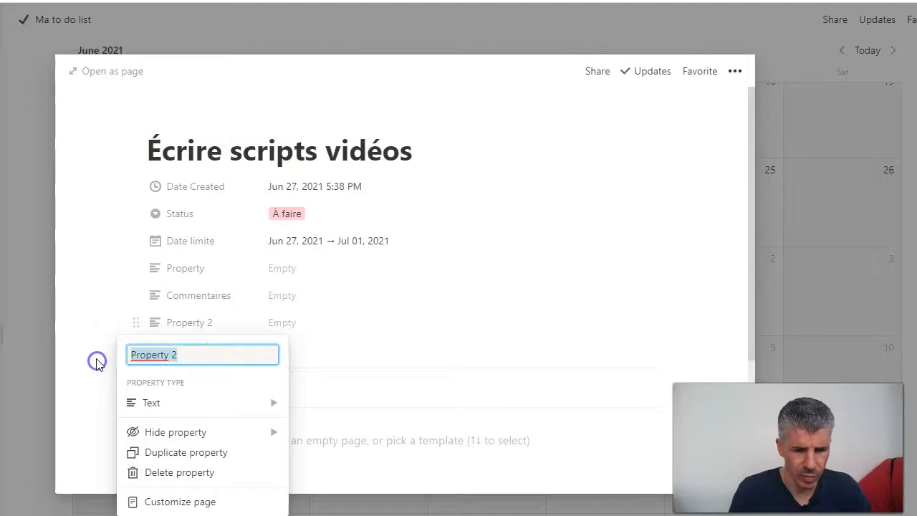
pyautogui.write('Client')
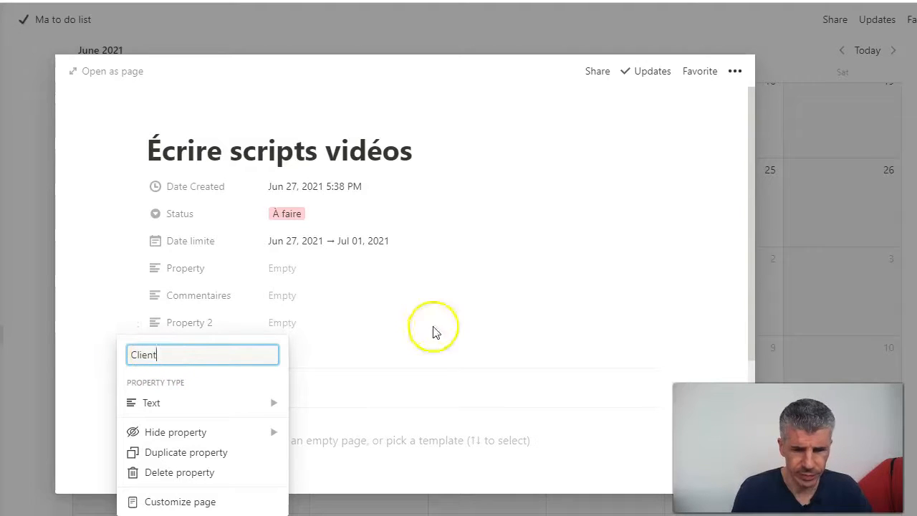
pyautogui.click(578, 325)
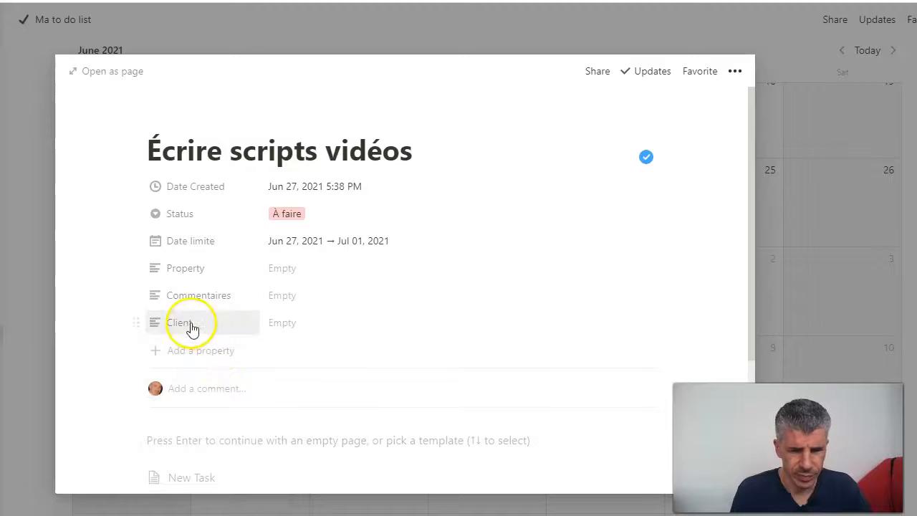
pyautogui.click(814, 204)
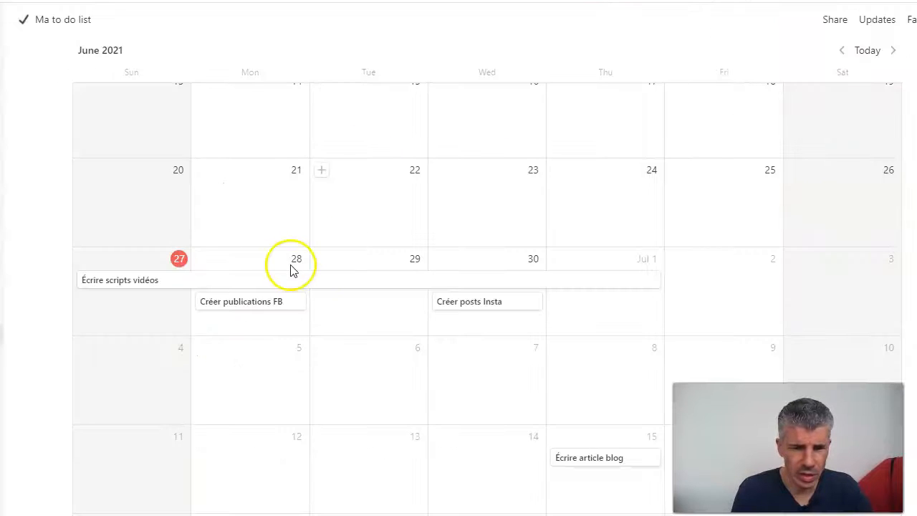
# Go through the List view to the Board View and check the properties of the "Écrire scripts vidéos" card there.
pyautogui.scroll(6, 290, 270)
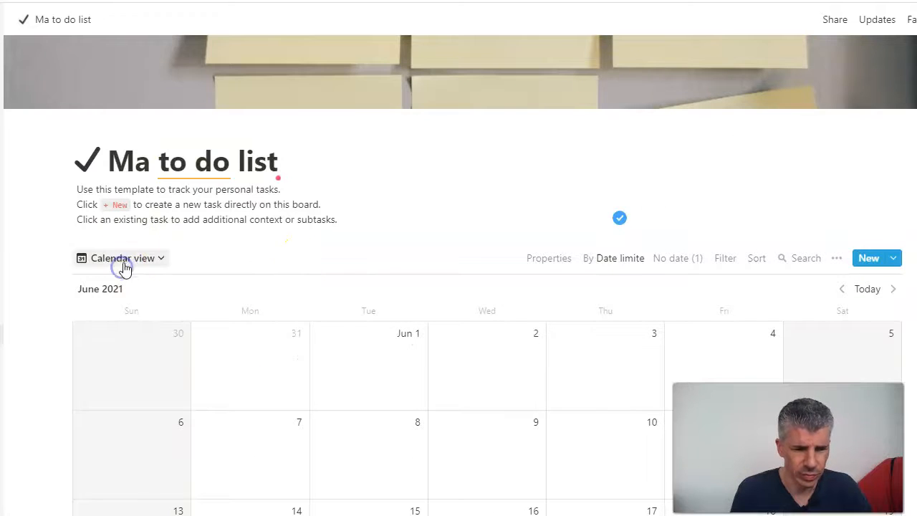
pyautogui.click(124, 265)
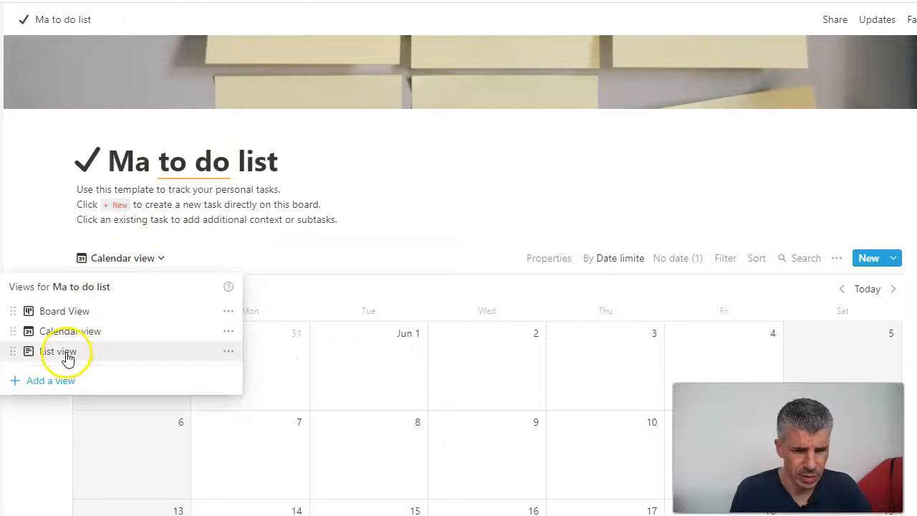
pyautogui.click(67, 356)
pyautogui.click(112, 258)
pyautogui.click(63, 312)
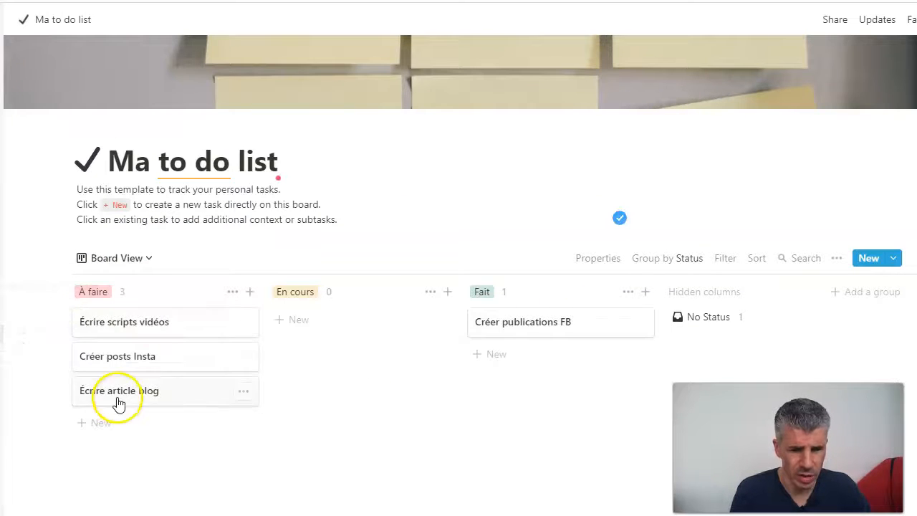
pyautogui.click(128, 324)
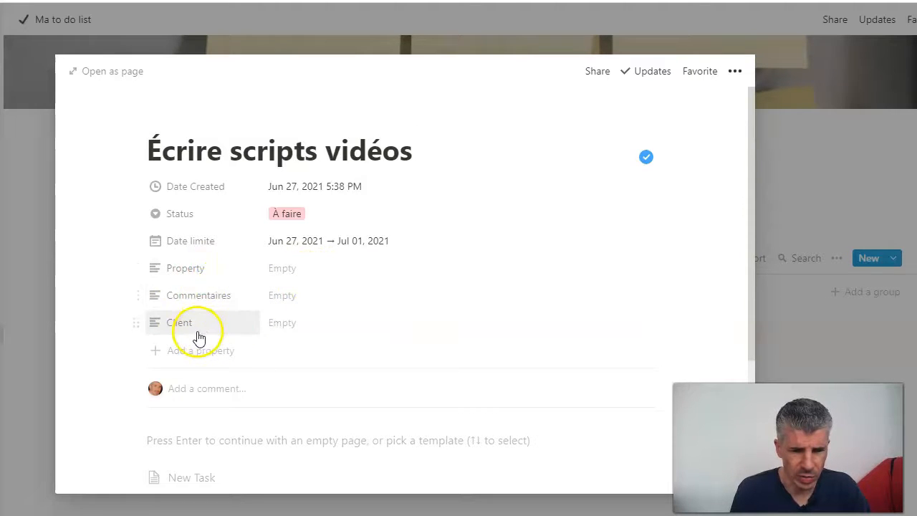
pyautogui.click(823, 140)
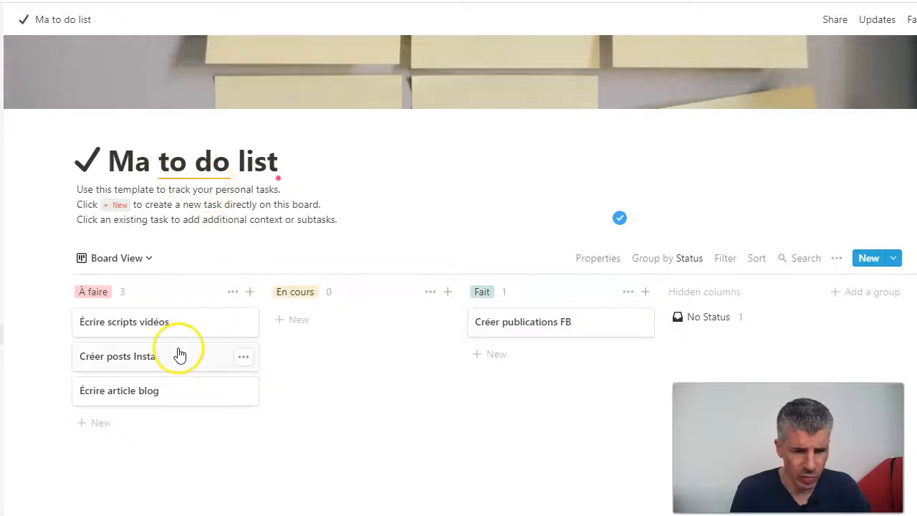
# Set the Status of "Créer posts Insta" to Fait from the List view and return to the Board View.
pyautogui.scroll(-1, 178, 349)
pyautogui.scroll(3, 168, 330)
pyautogui.click(143, 340)
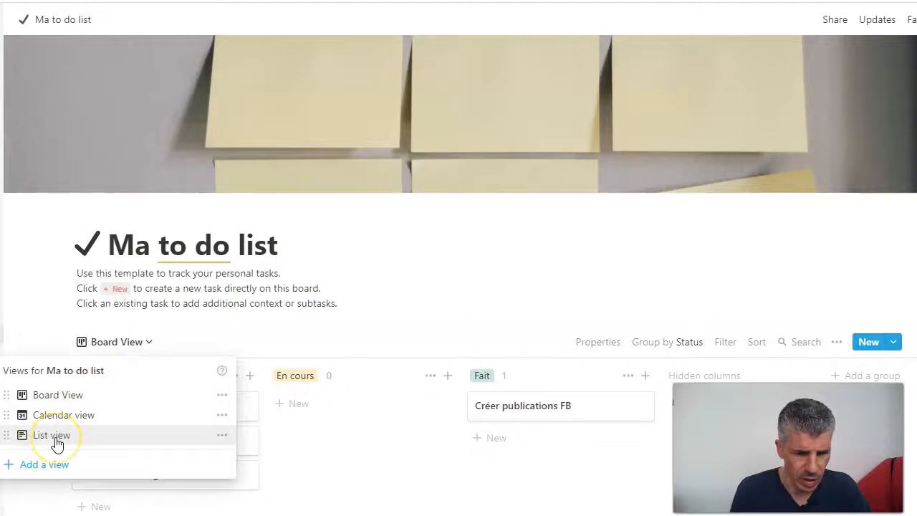
pyautogui.click(57, 437)
pyautogui.scroll(-2, 426, 307)
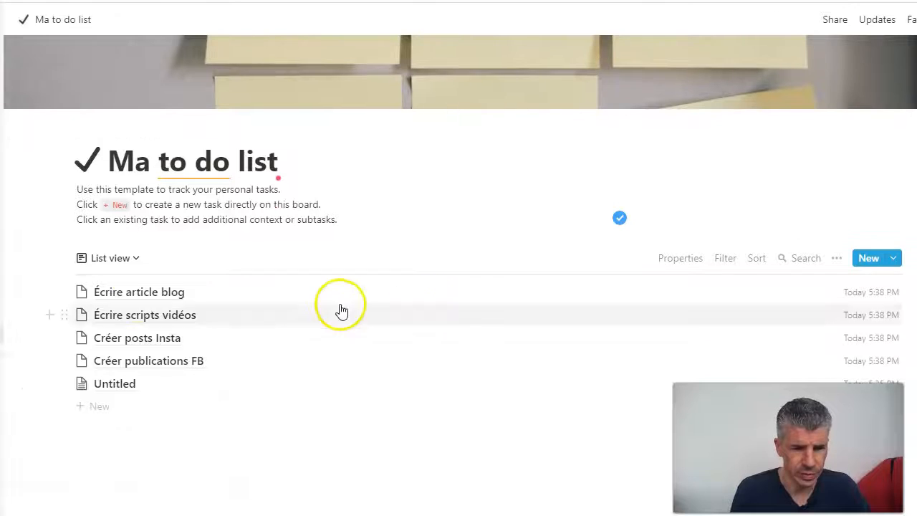
pyautogui.click(151, 342)
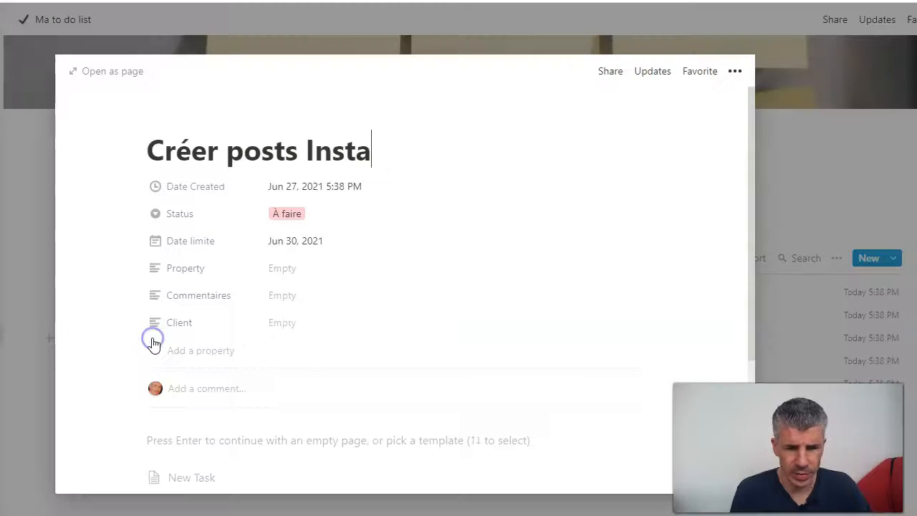
pyautogui.click(292, 215)
pyautogui.click(299, 300)
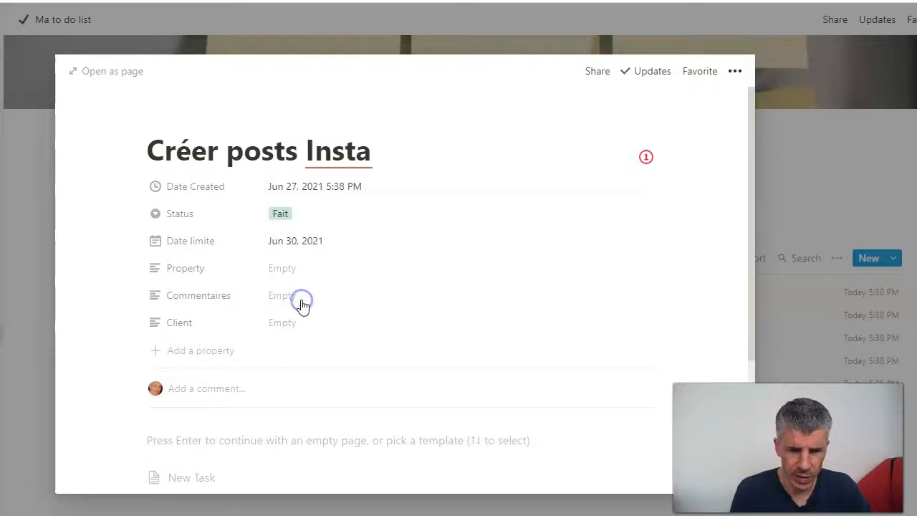
pyautogui.click(808, 173)
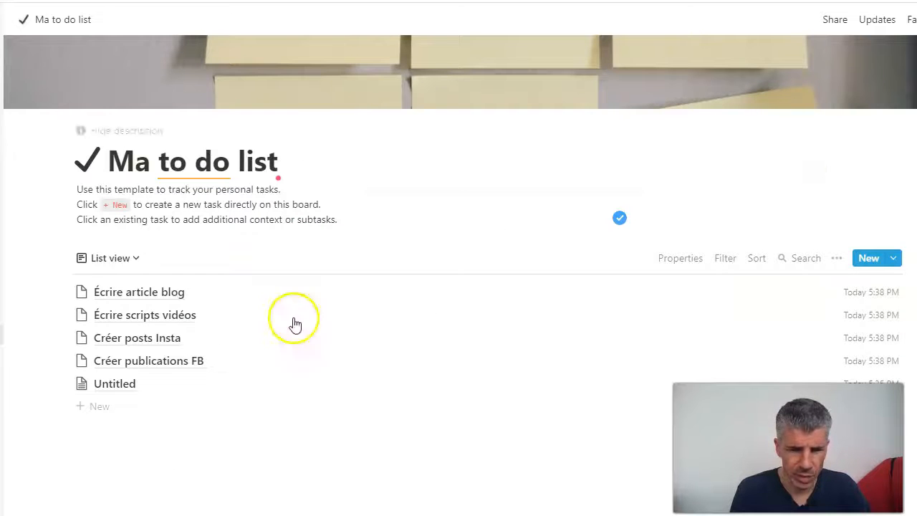
pyautogui.click(120, 261)
pyautogui.click(67, 311)
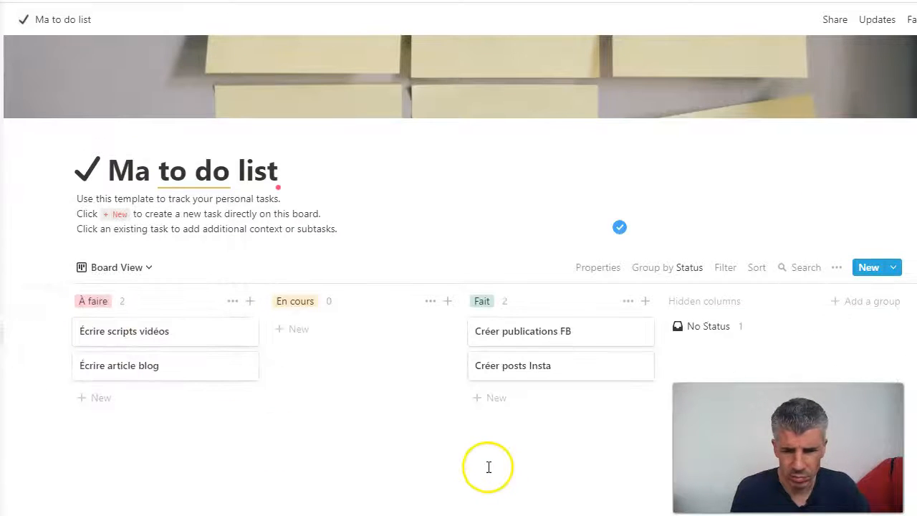